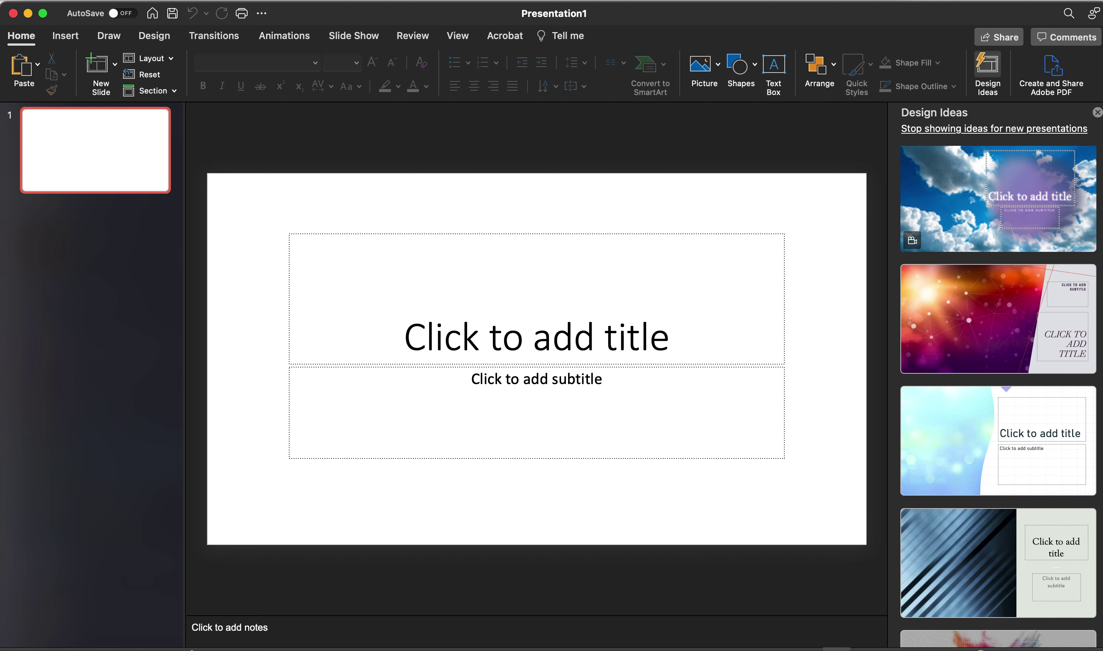
# Browse the ribbon's insert options and the available slide layouts
pyautogui.click(65, 36)
pyautogui.click(21, 36)
pyautogui.click(172, 65)
pyautogui.click(150, 58)
# Make the slide a portrait On-screen Show (16:9), 14.29 by 25.4 cm, scaling content up
pyautogui.click(107, 0)
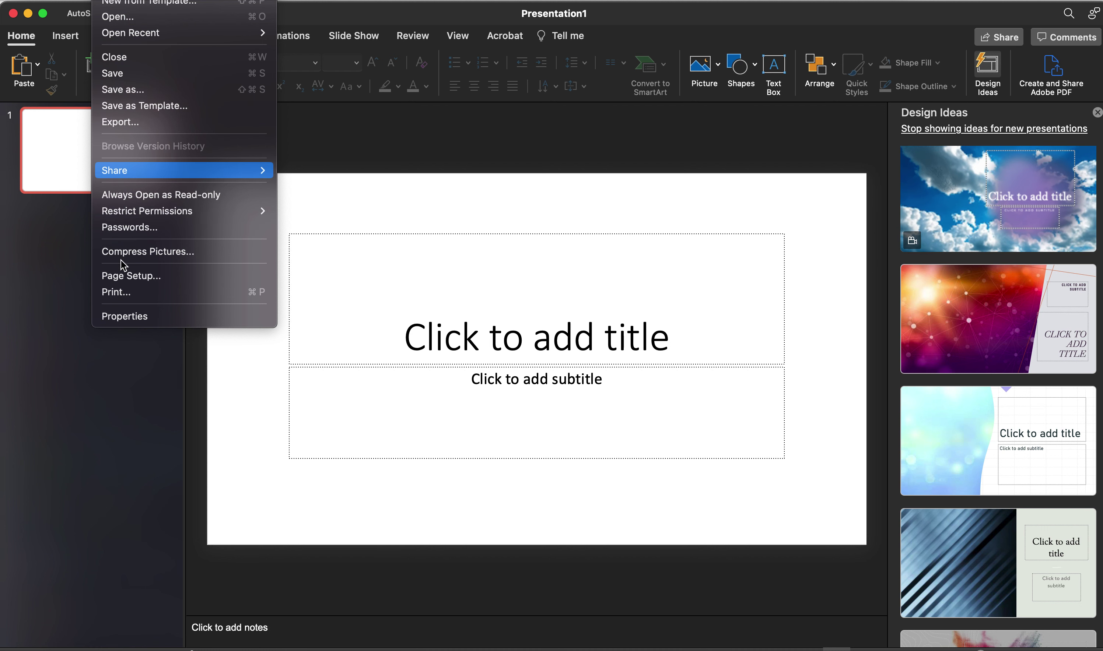
pyautogui.click(159, 282)
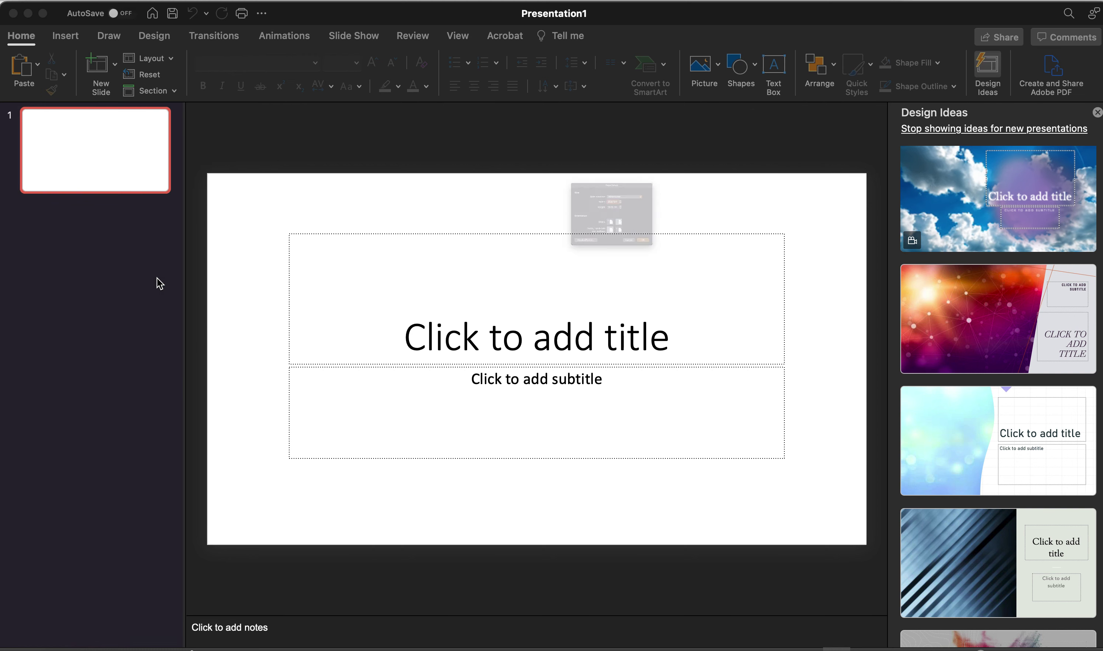
pyautogui.click(695, 142)
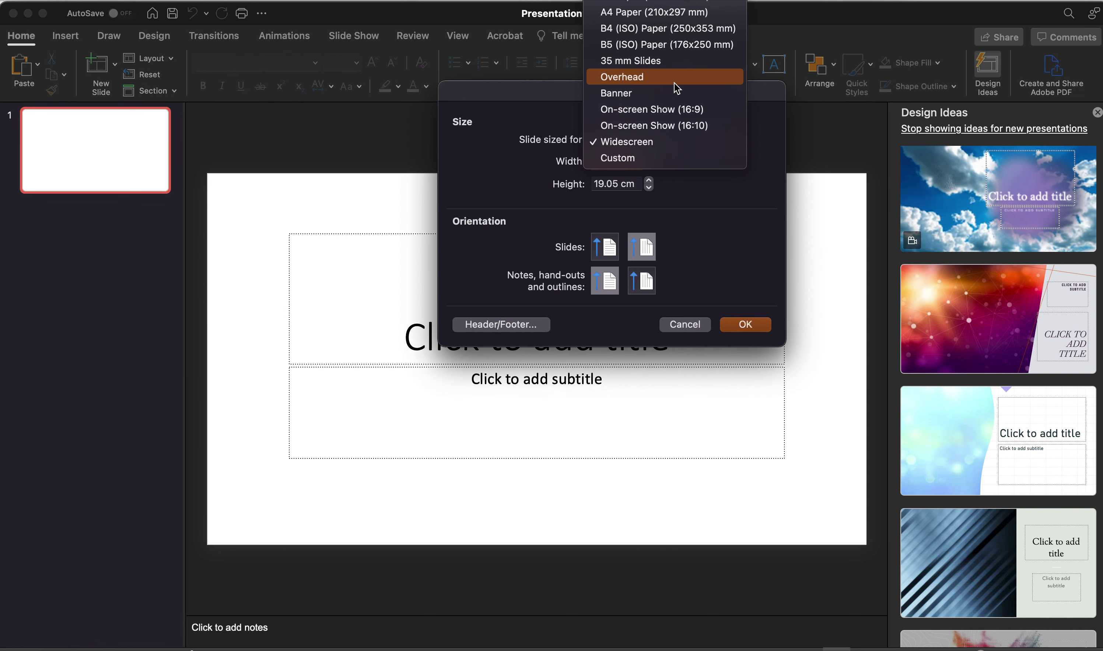
pyautogui.click(698, 110)
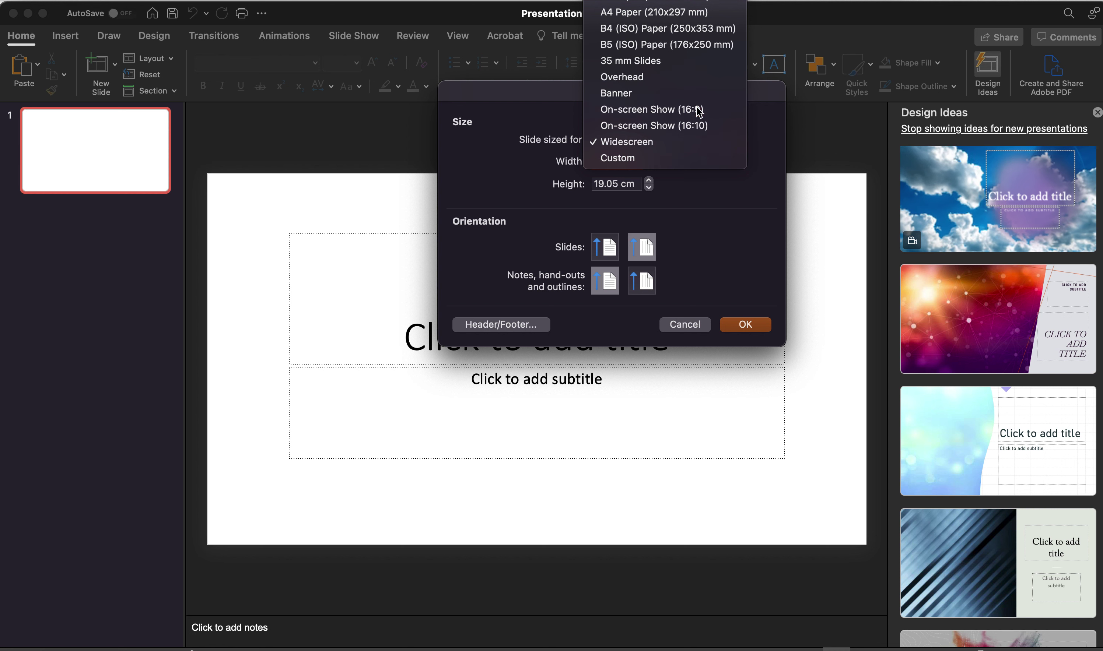
pyautogui.click(616, 250)
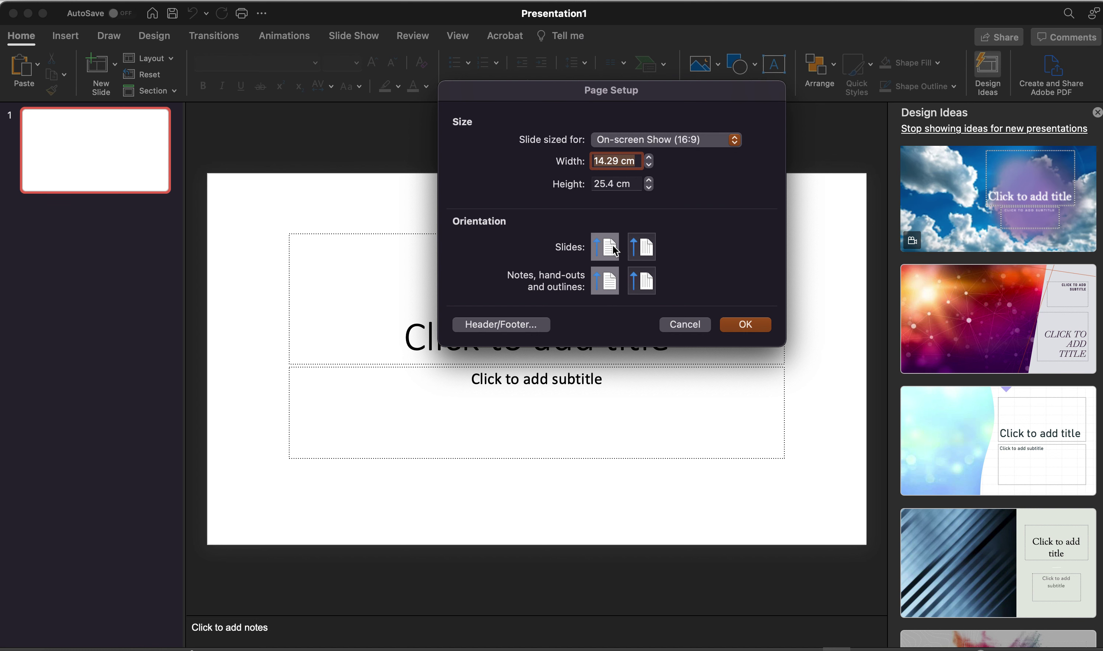
pyautogui.click(640, 247)
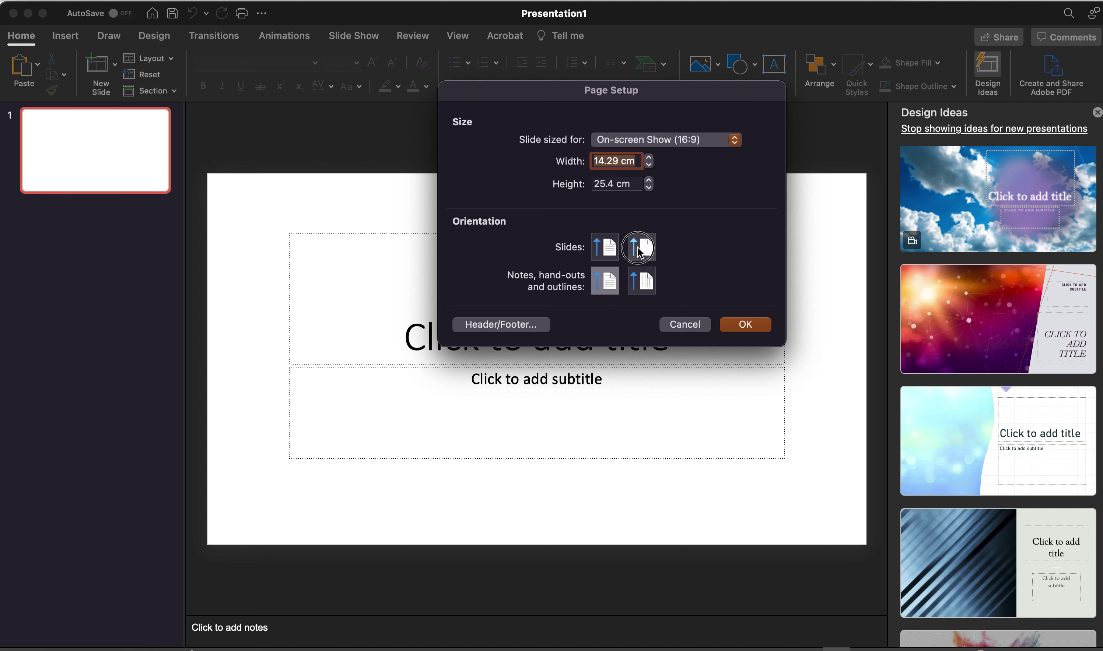
pyautogui.click(610, 255)
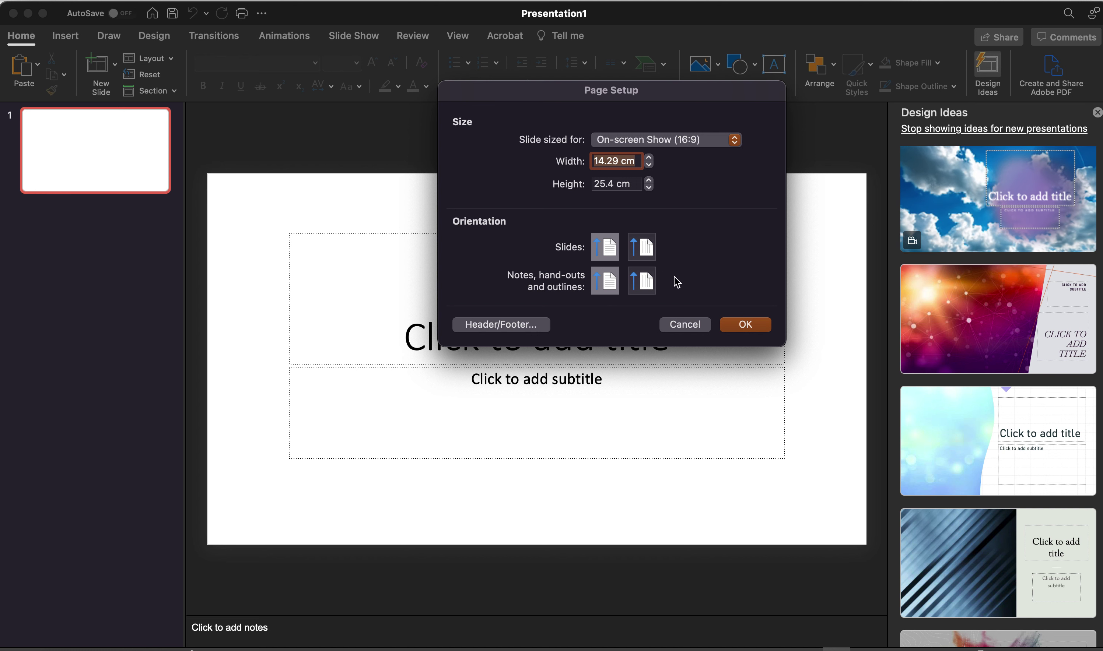
pyautogui.click(754, 329)
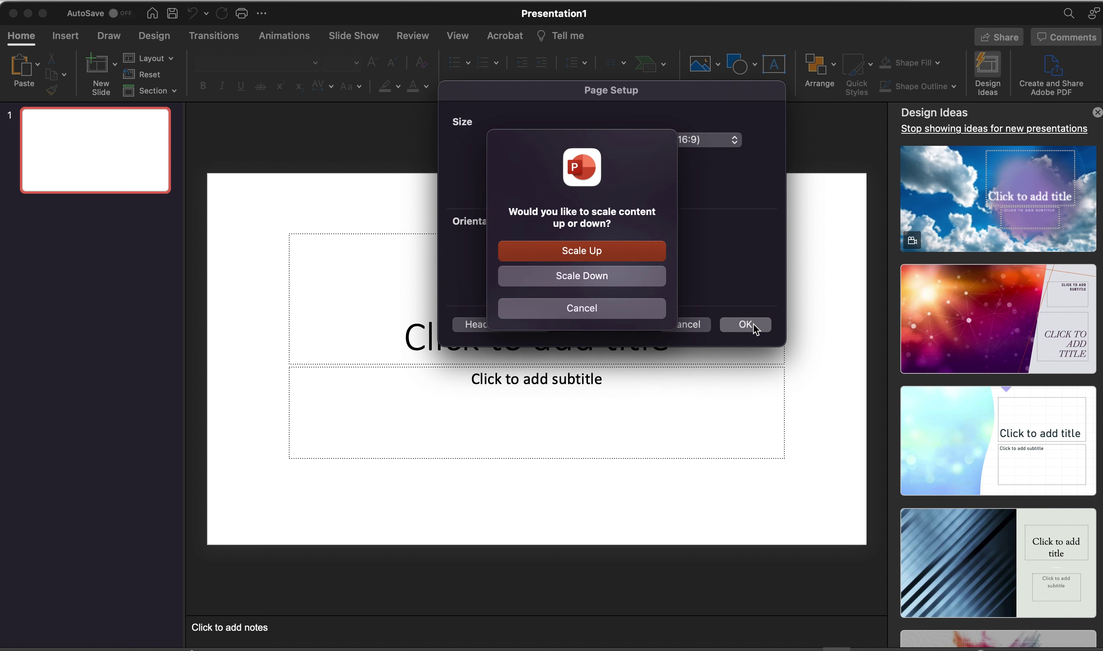
pyautogui.click(603, 252)
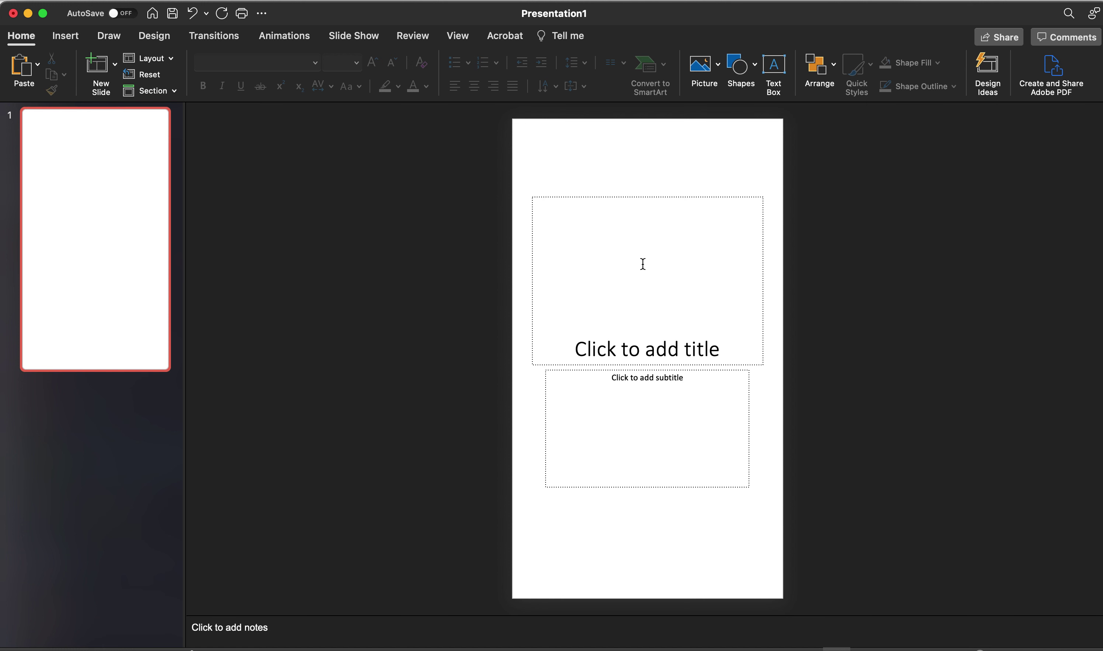
# Look at the reference Instagram post in the browser
pyautogui.press('cmd+Tab')
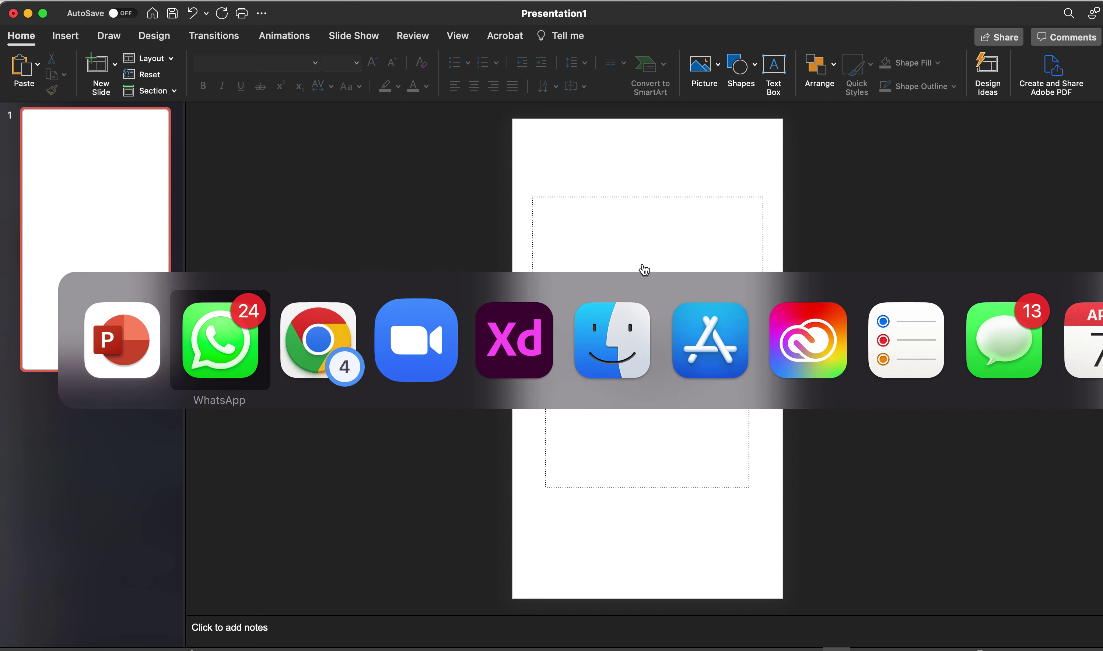
pyautogui.press('super+Tab')
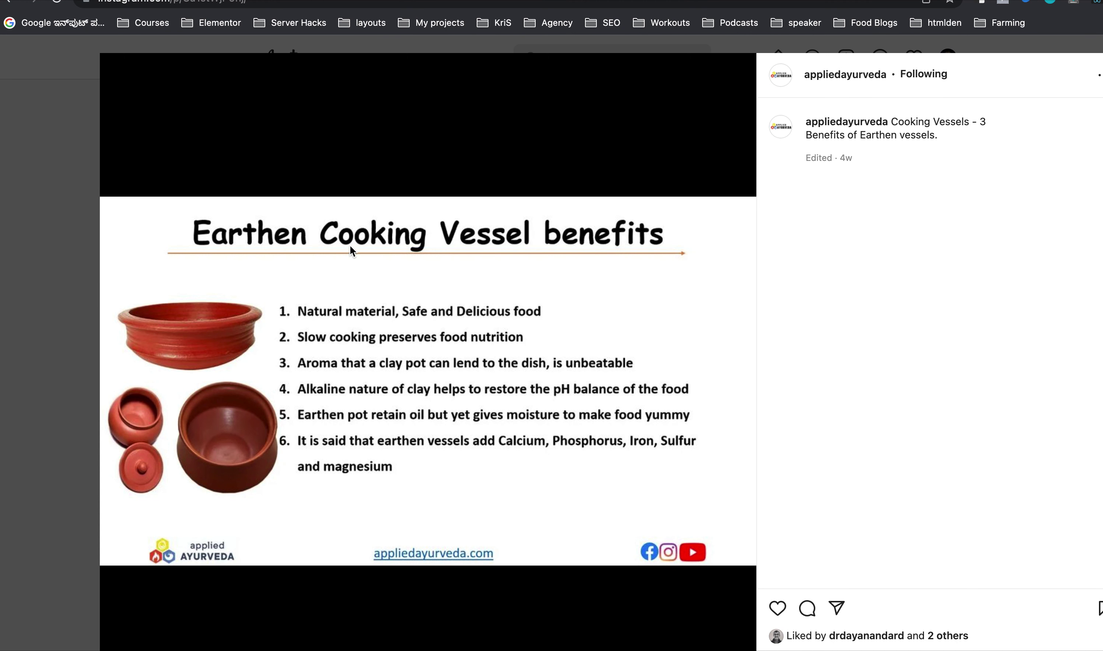
pyautogui.press('super+Tab')
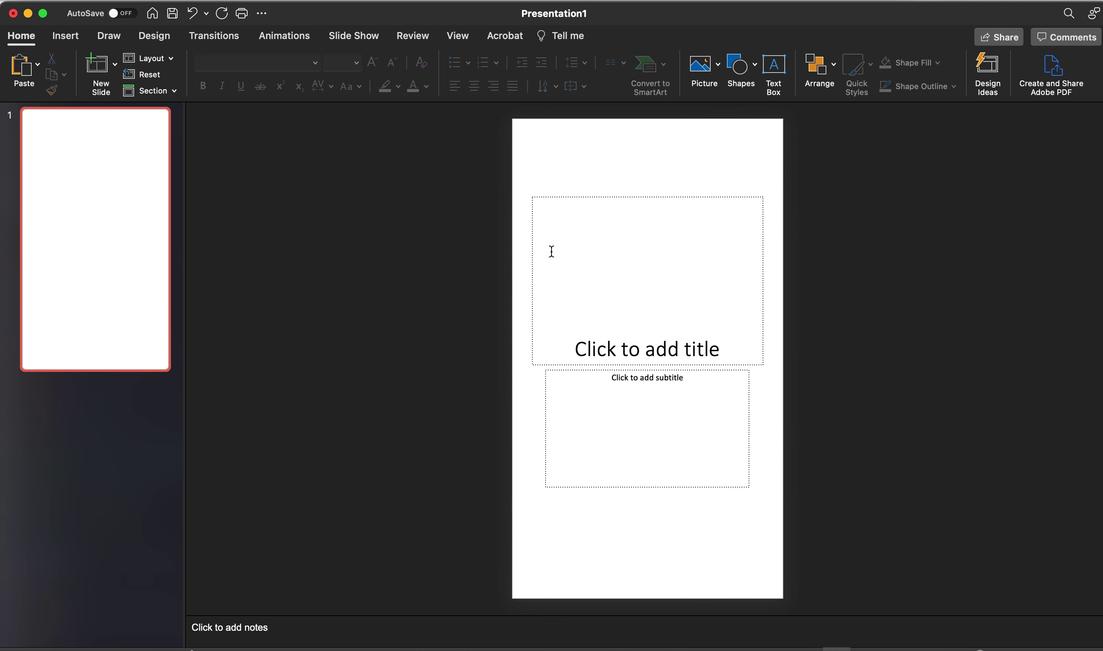
# Type the slide title 'Earthen Cooking Vessel Benefits'
pyautogui.click(655, 255)
pyautogui.write('Earthen')
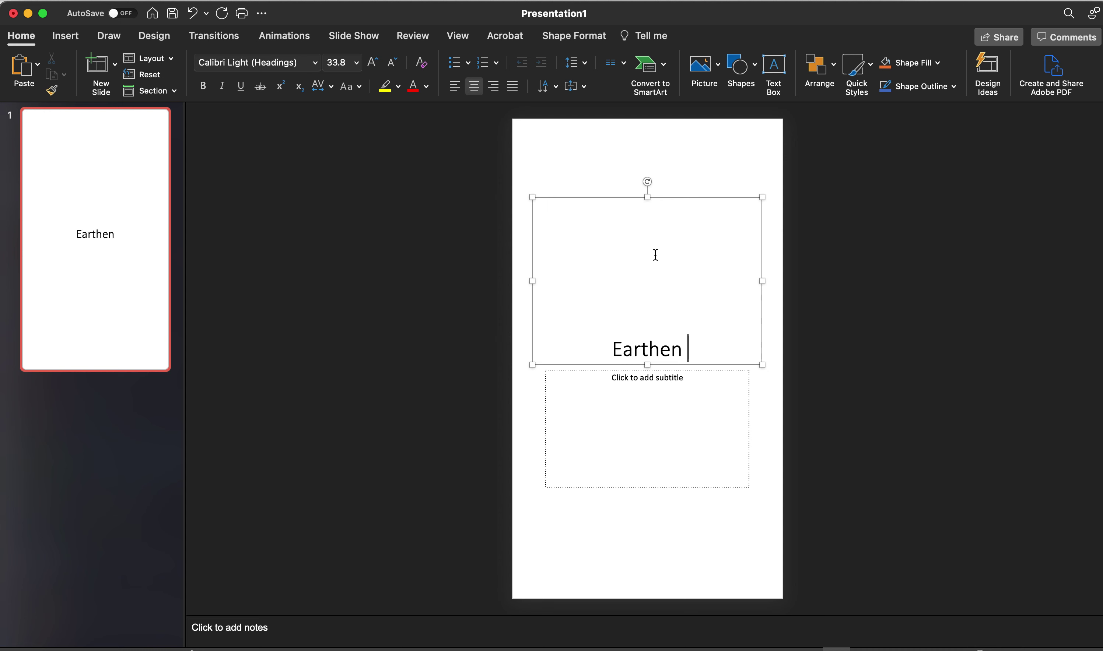
pyautogui.hotkey('ctrl', 'Right')
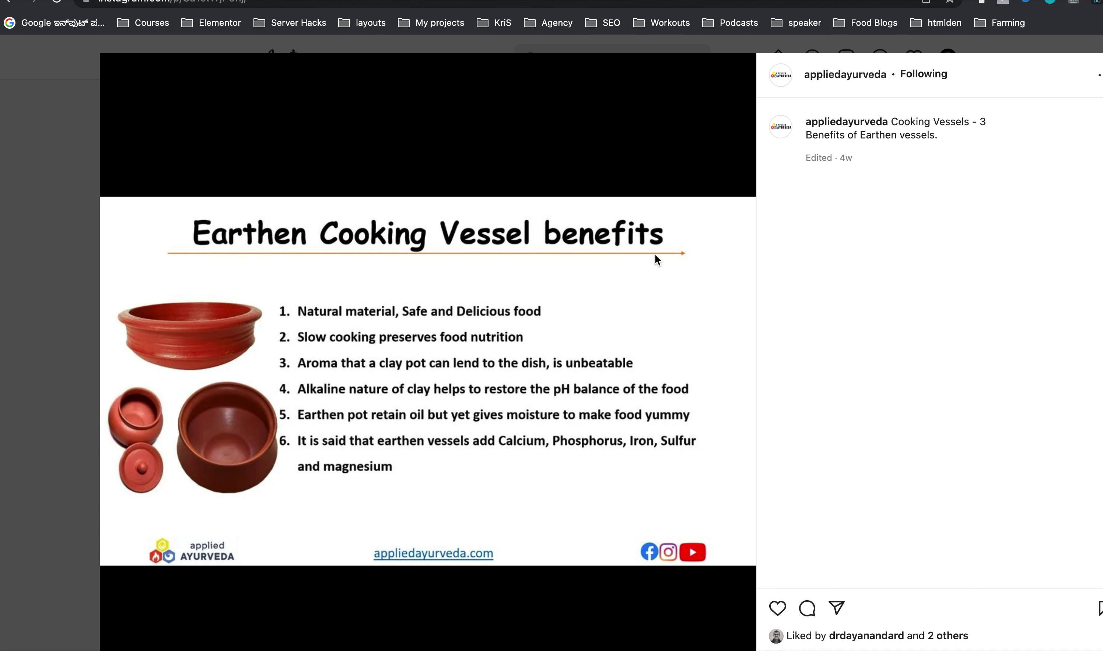
pyautogui.hotkey('ctrl', 'Left')
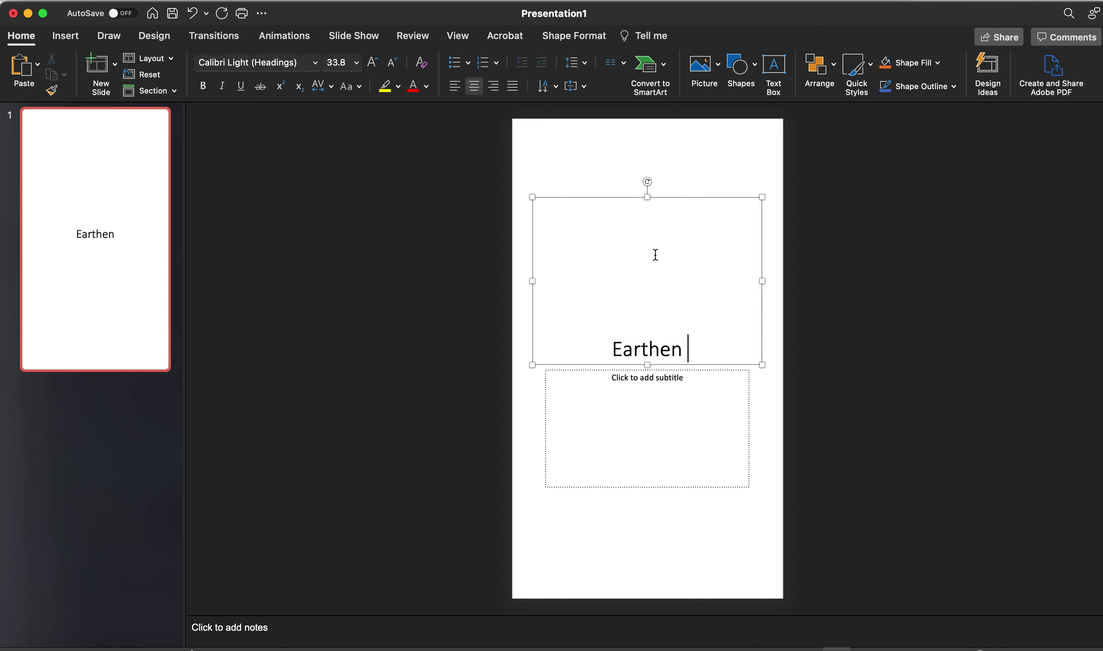
pyautogui.write('Cooking')
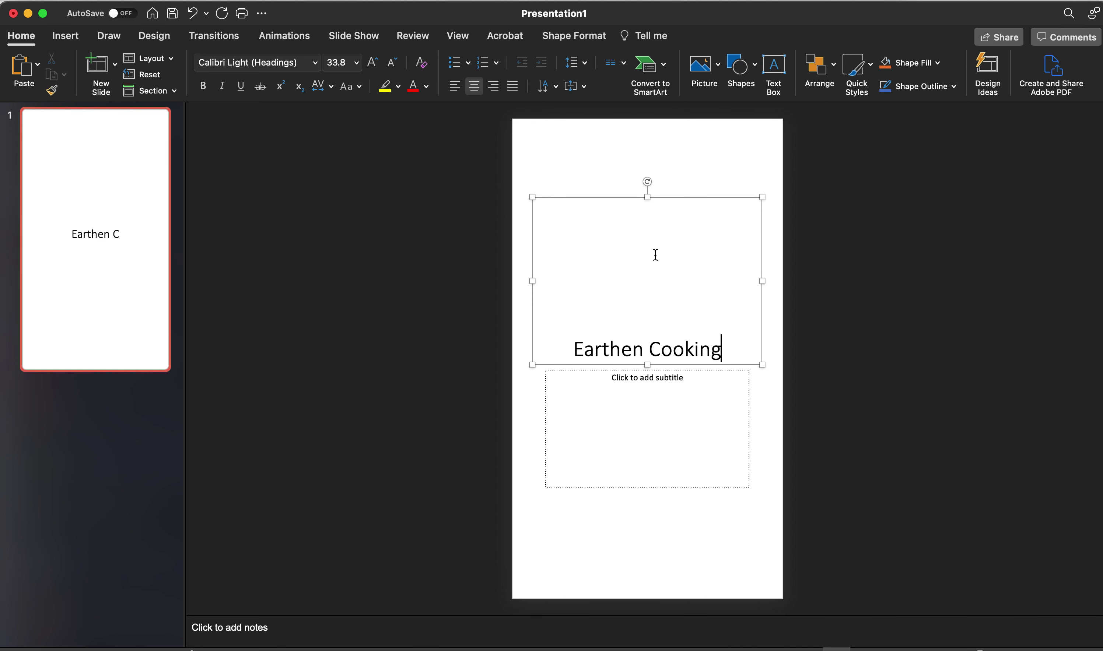
pyautogui.write(' Vessel Benefits')
pyautogui.click(608, 408)
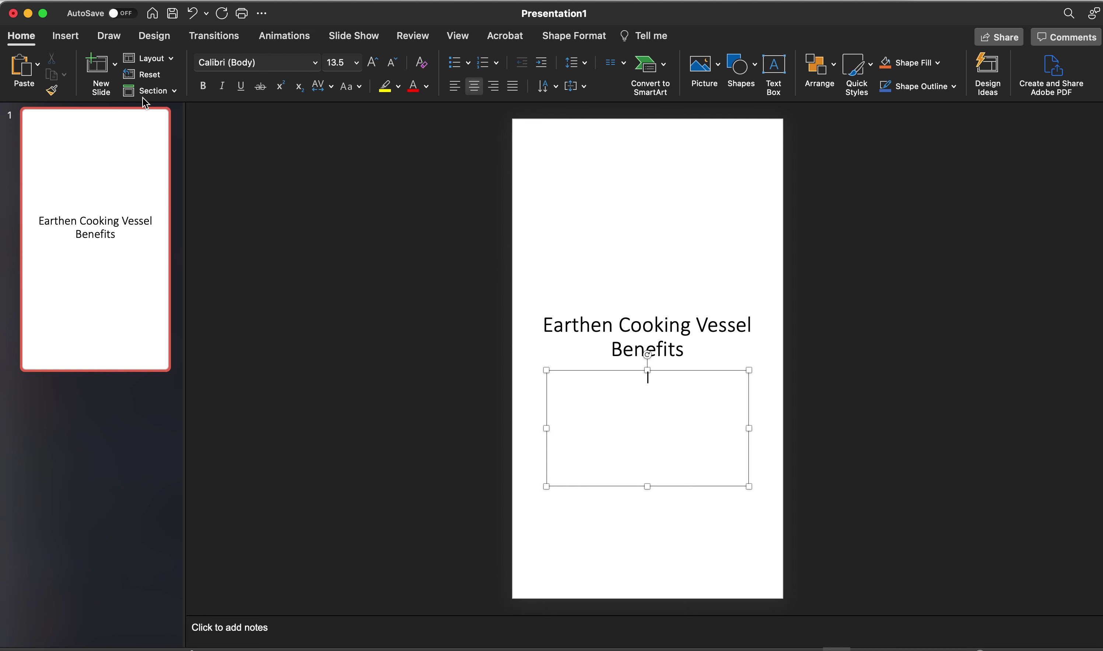
# Switch the slide to the Title and Content layout and recheck the Instagram reference post
pyautogui.click(171, 59)
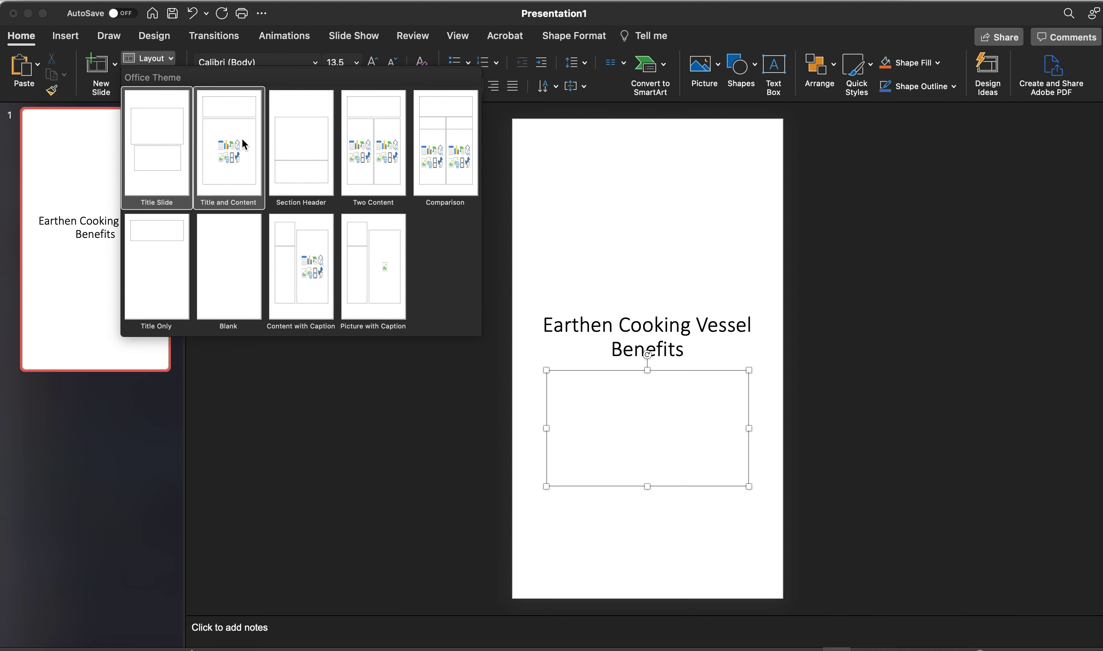
pyautogui.press('Escape')
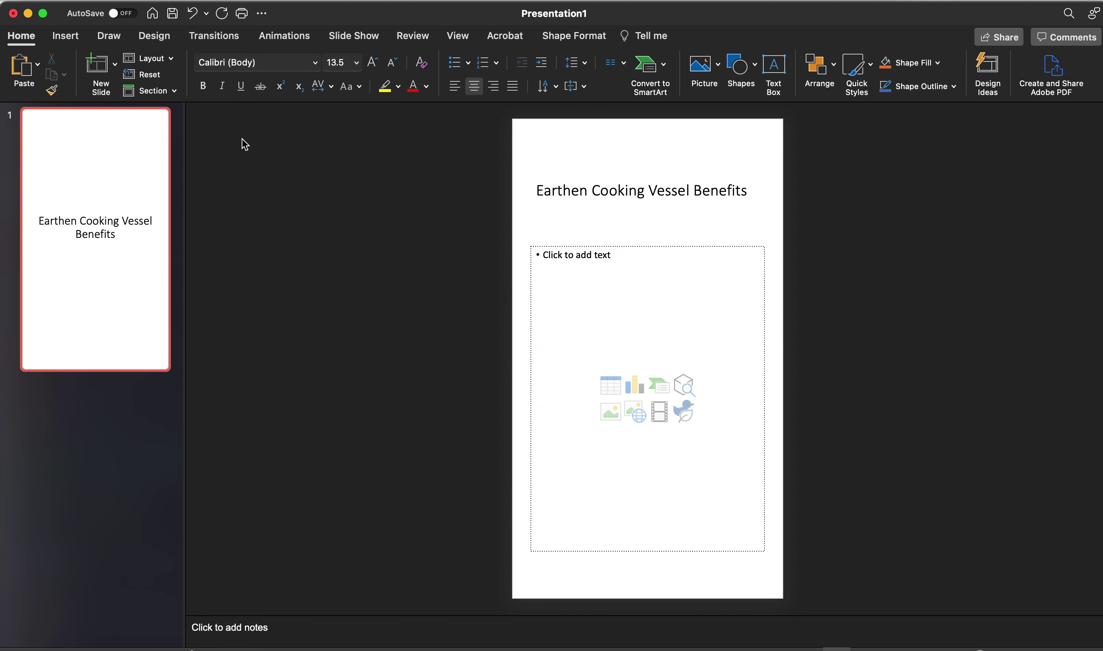
pyautogui.click(565, 259)
pyautogui.hotkey('ctrl', 'Right')
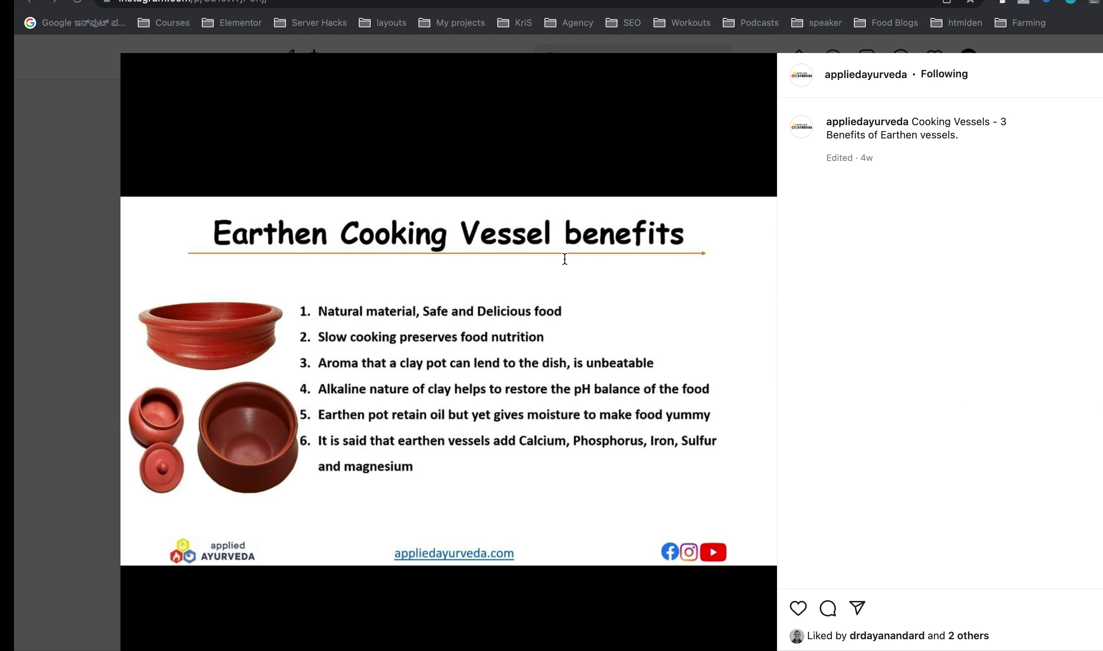
pyautogui.hotkey('ctrl', 'Left')
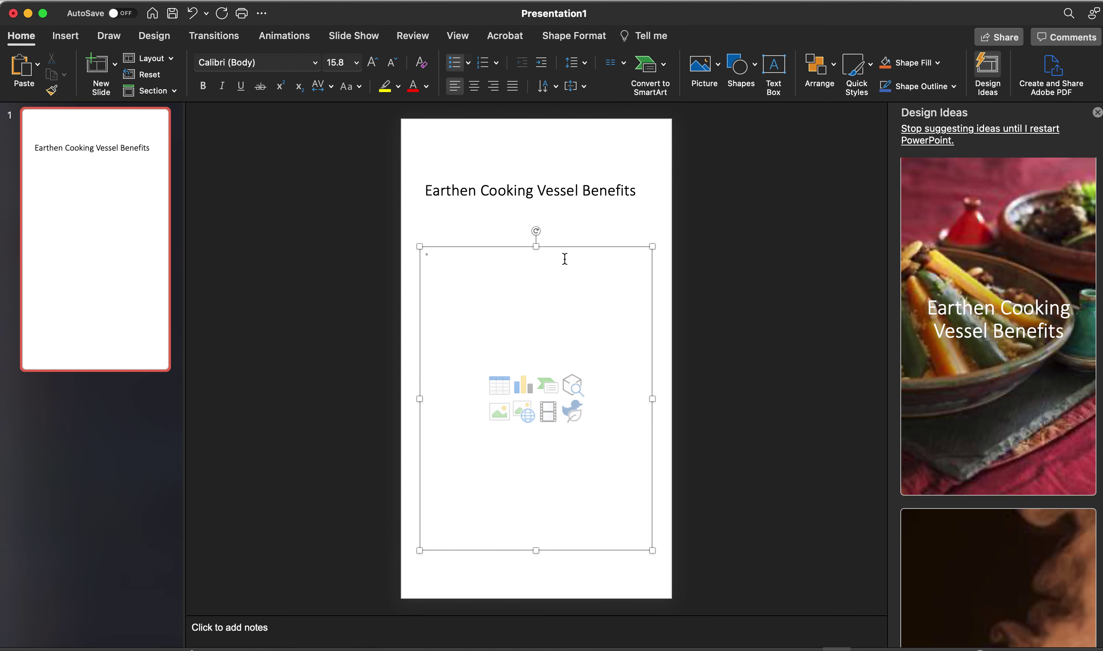
# Add the bullet 'Natural material , safe and delicious food', correcting the misspelling 'deleicious'
pyautogui.write('Na')
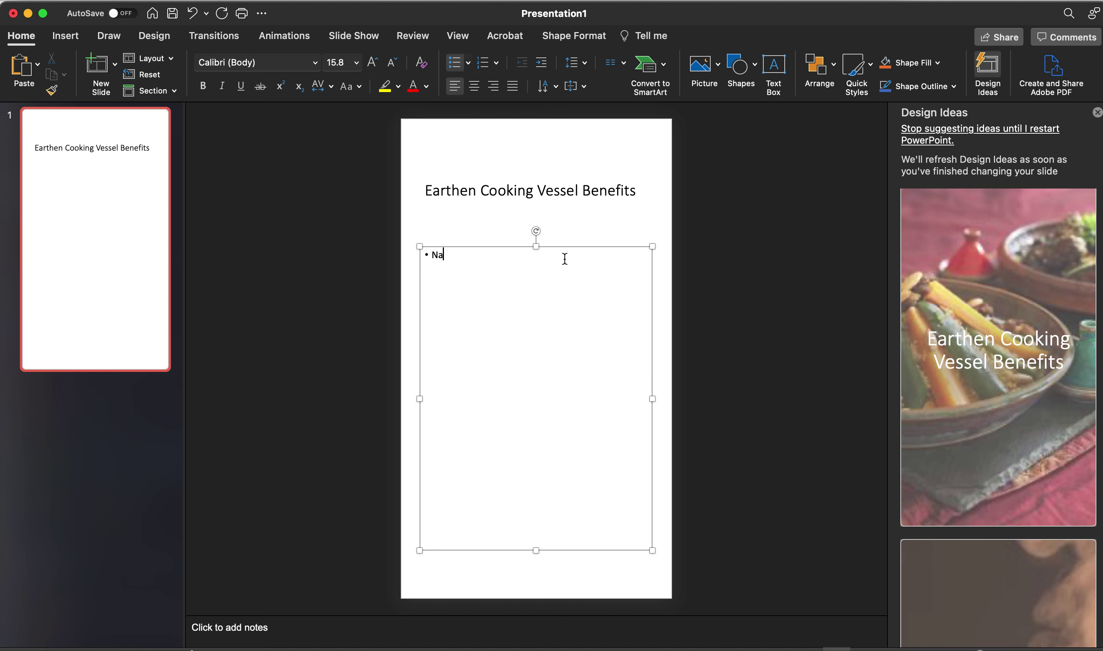
pyautogui.write('tural')
pyautogui.write(' material , sa')
pyautogui.write('fe and')
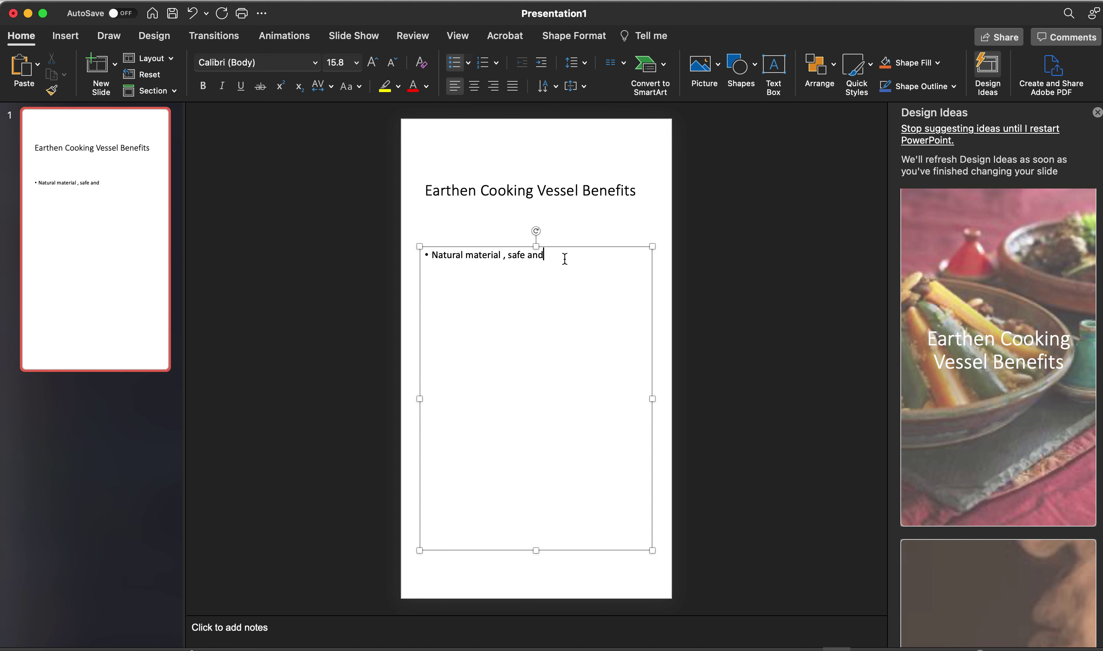
pyautogui.write(' deleici')
pyautogui.write('ous food')
pyautogui.click(567, 255)
pyautogui.click(556, 255)
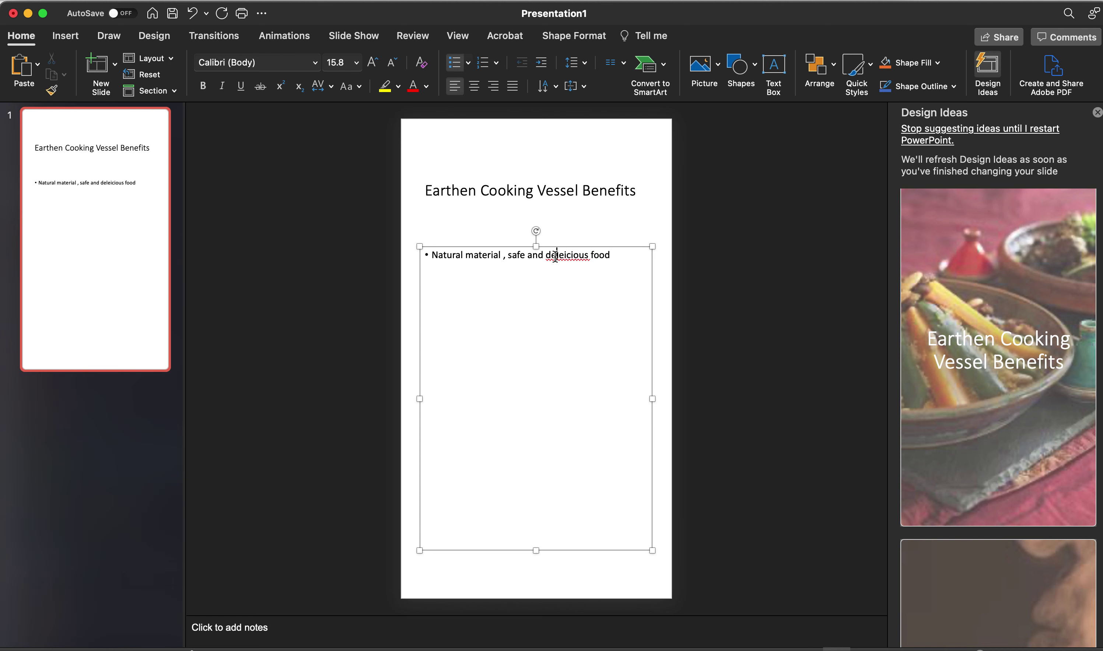
pyautogui.rightClick(592, 259)
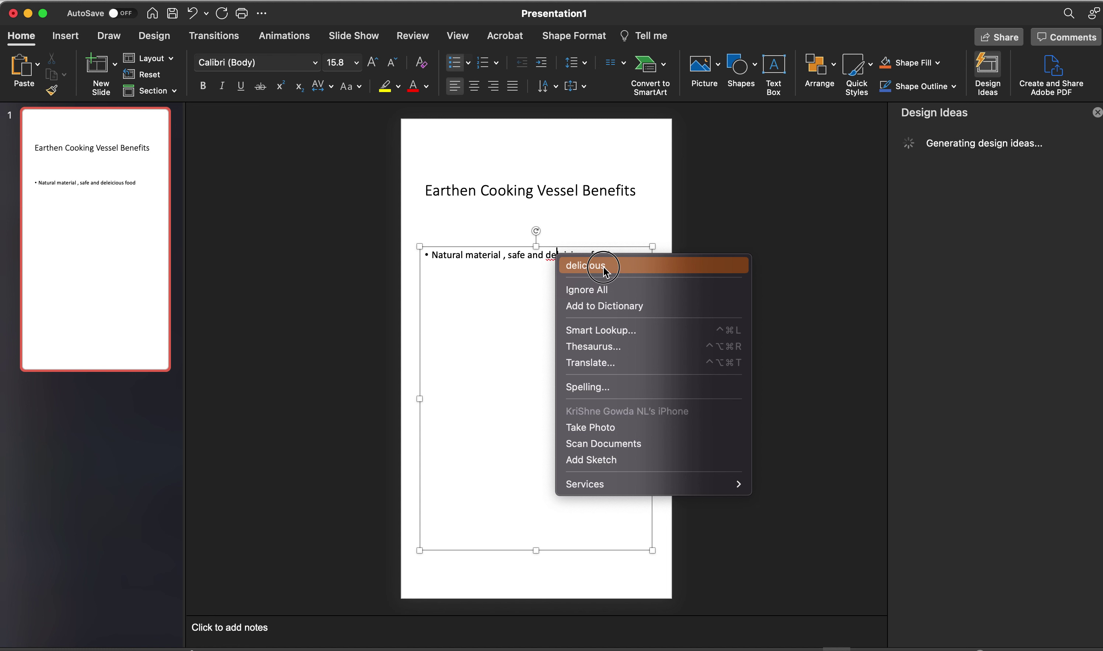
pyautogui.click(604, 266)
pyautogui.click(618, 255)
# Start a new bullet, 'Slow cooking preserves food nutrition', after checking the reference post
pyautogui.press('Return')
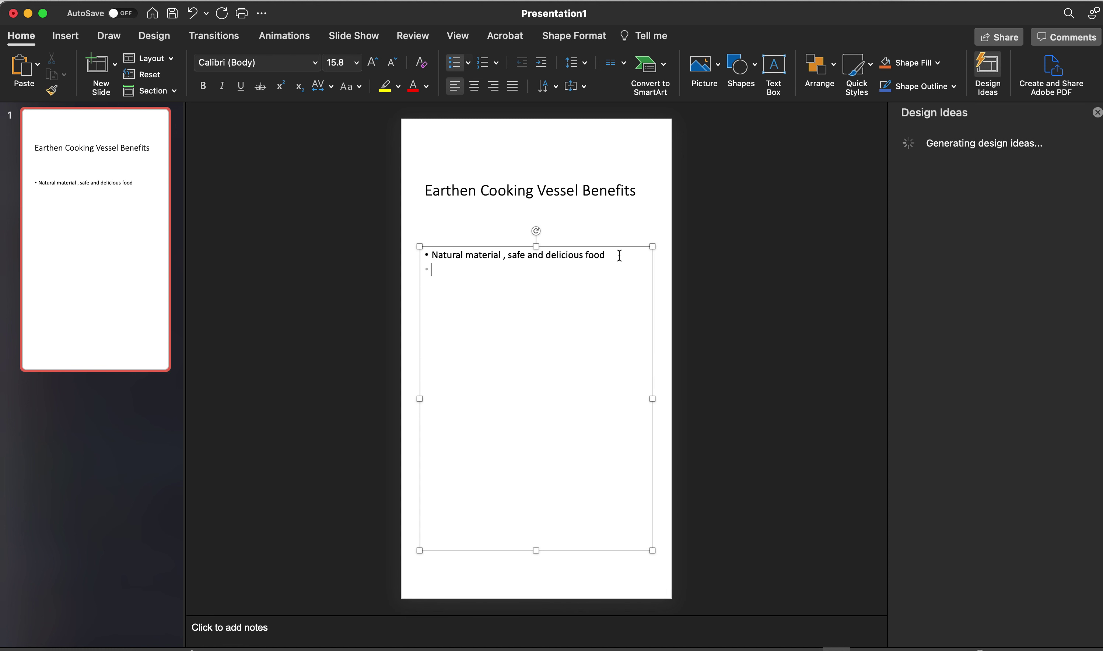
pyautogui.press('super+Tab')
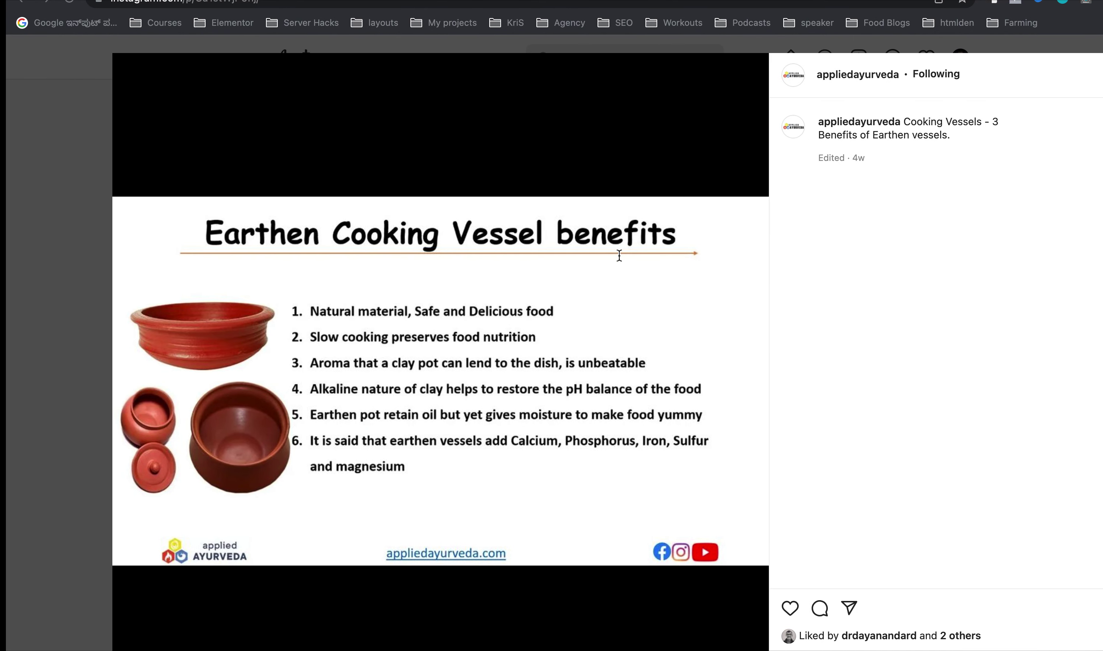
pyautogui.press('super+Tab')
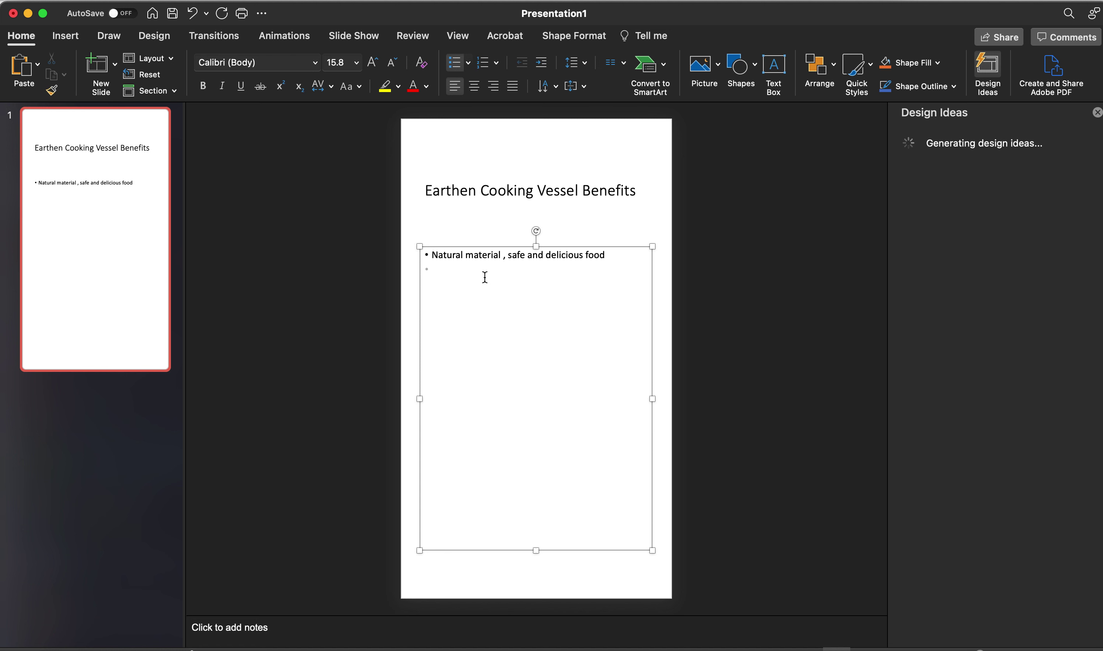
pyautogui.write('Slow cooking pre')
pyautogui.write('serves food nutrit')
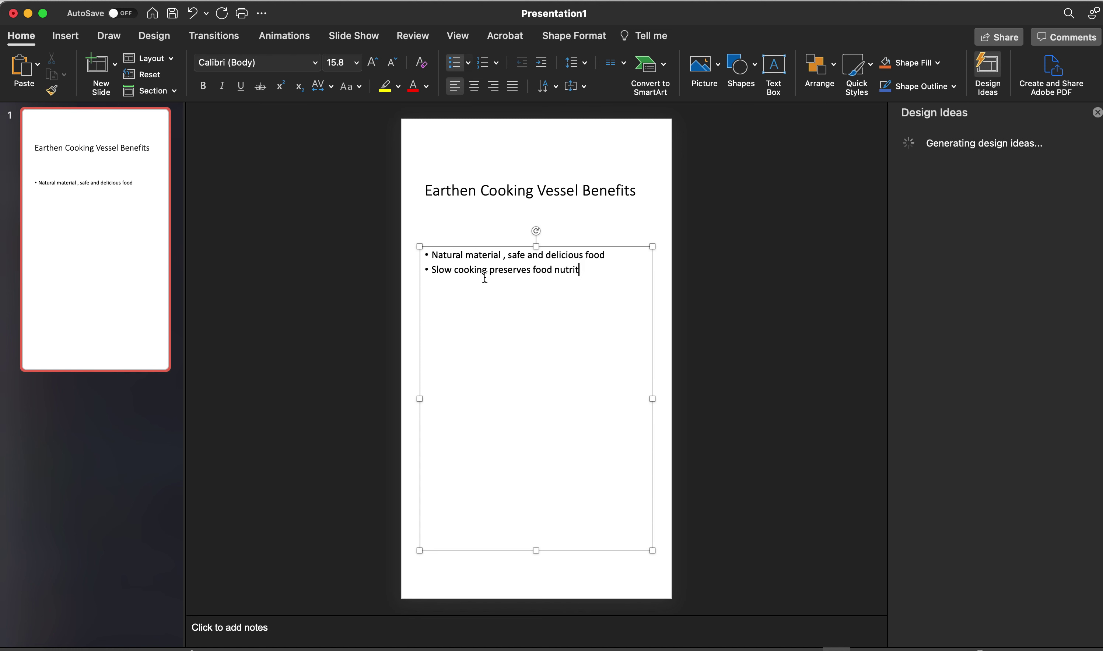
pyautogui.write('ion')
# Complete the 'Slow cooking preserves food nutrition' bullet, checking the Instagram reference along the way
pyautogui.hotkey('ctrl', 'Right')
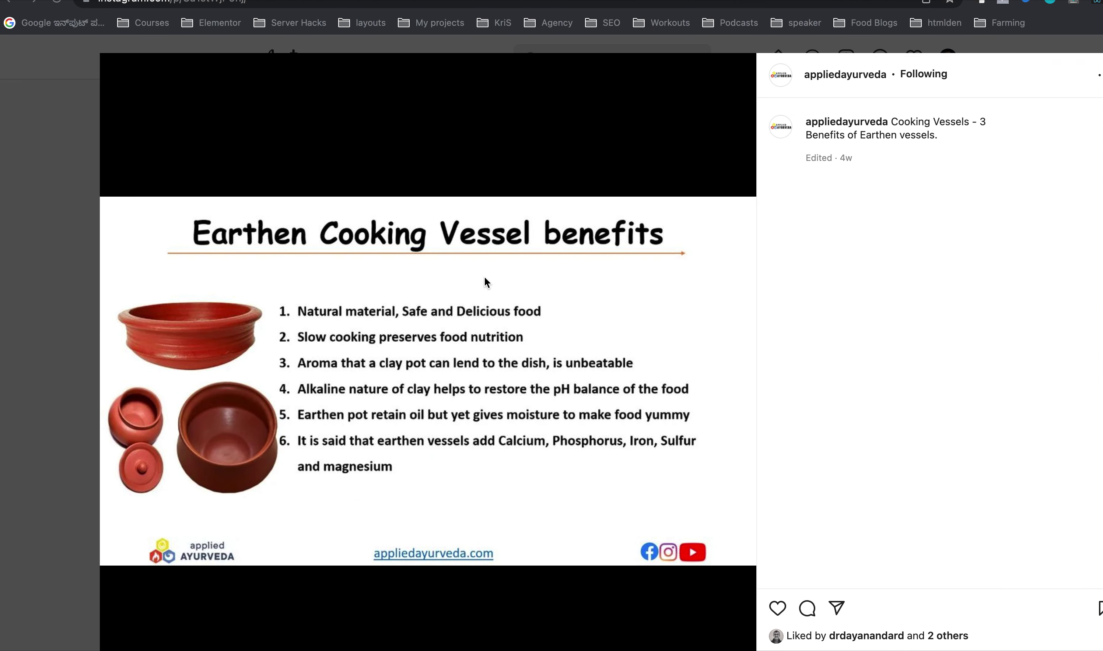
pyautogui.hotkey('ctrl', 'Left')
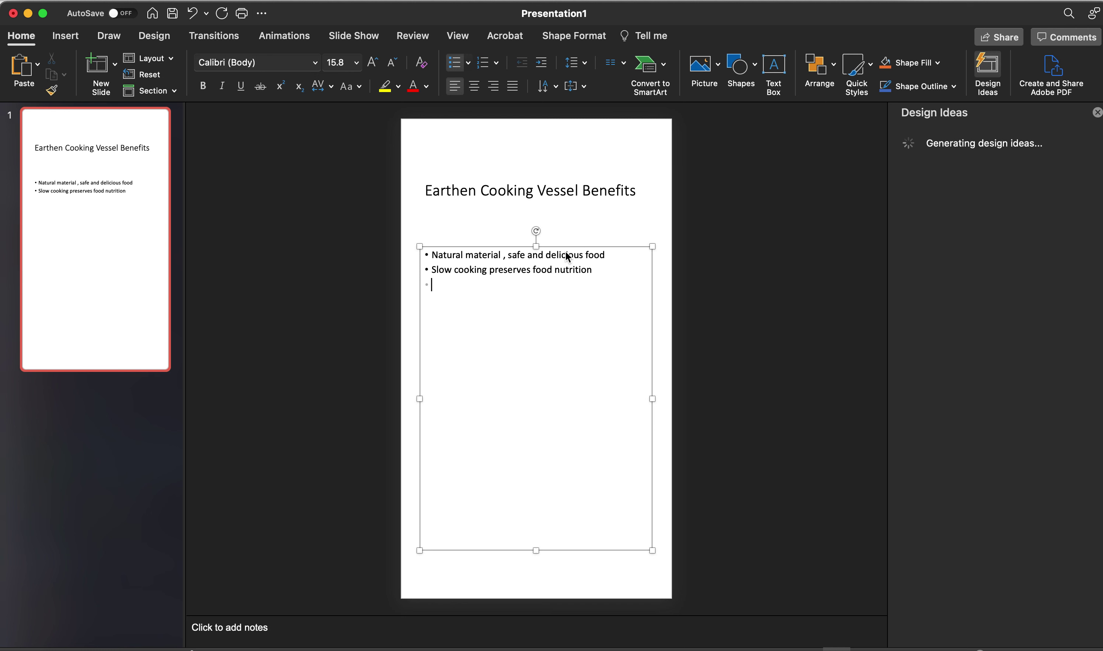
pyautogui.press('super+Tab')
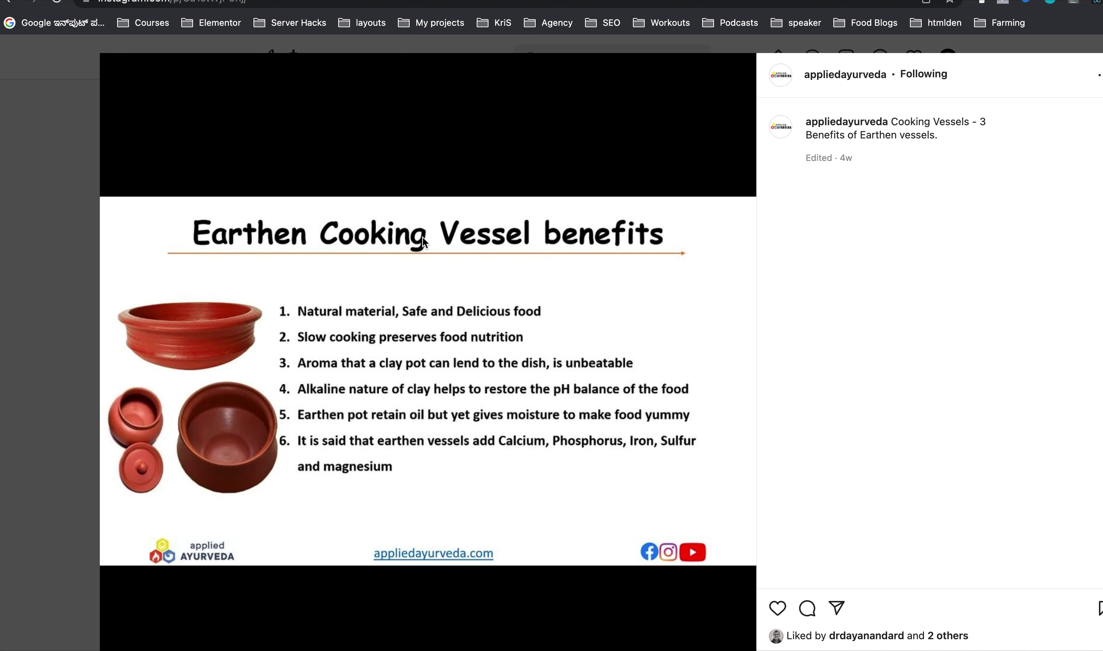
pyautogui.press('super+Tab')
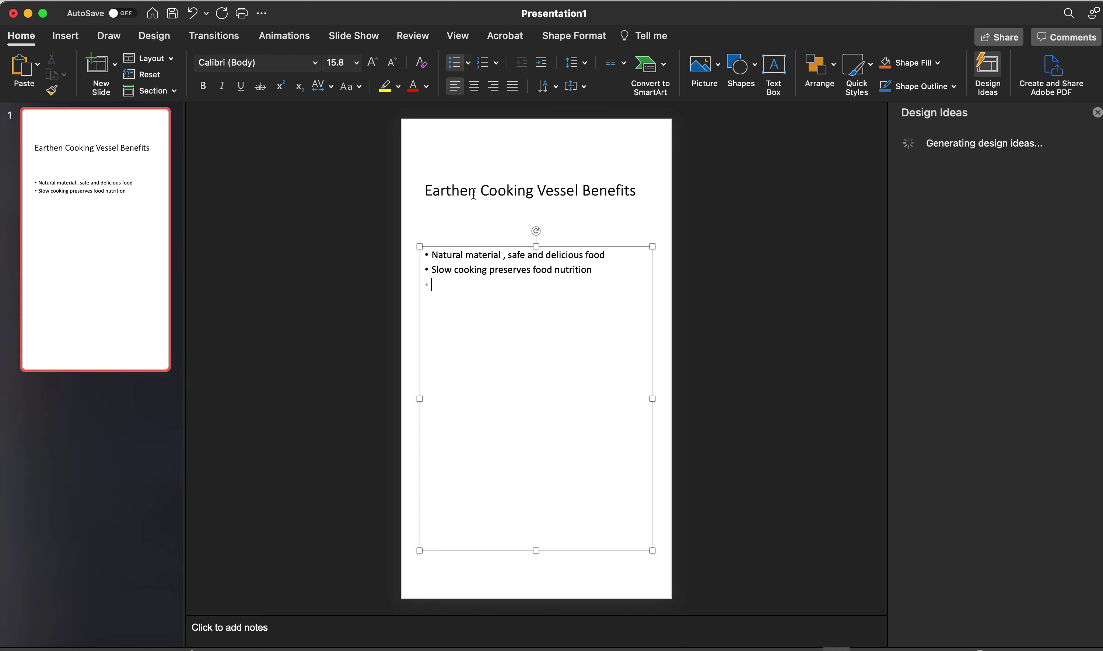
pyautogui.click(947, 148)
# Deselect the text so the slide shows only the title and the two benefit bullets
pyautogui.click(599, 228)
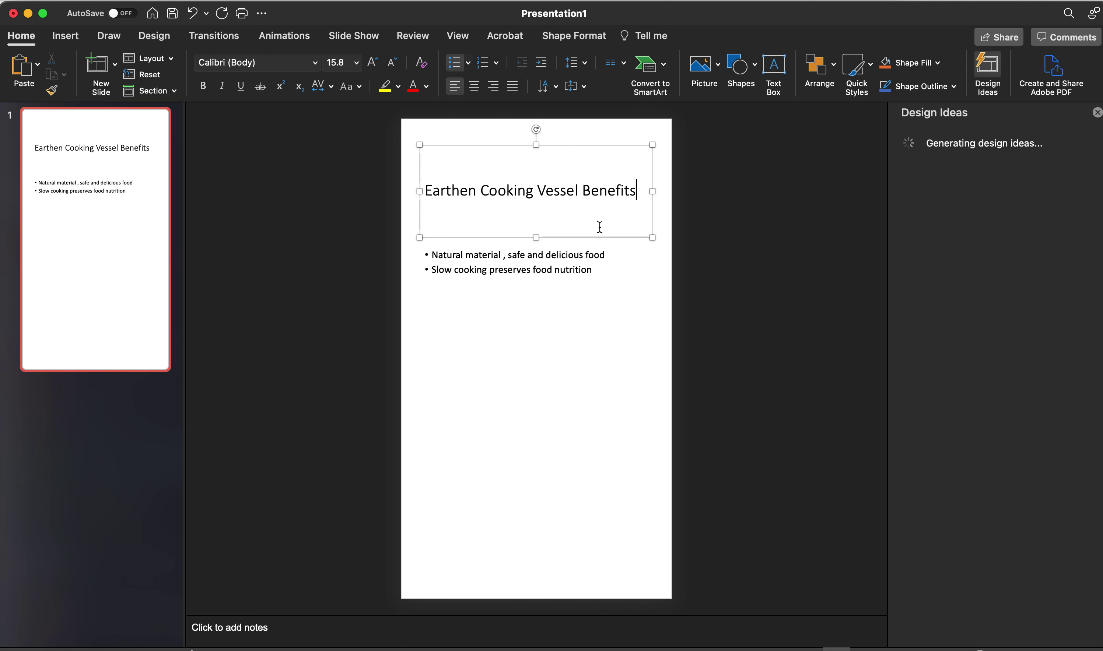
pyautogui.click(665, 204)
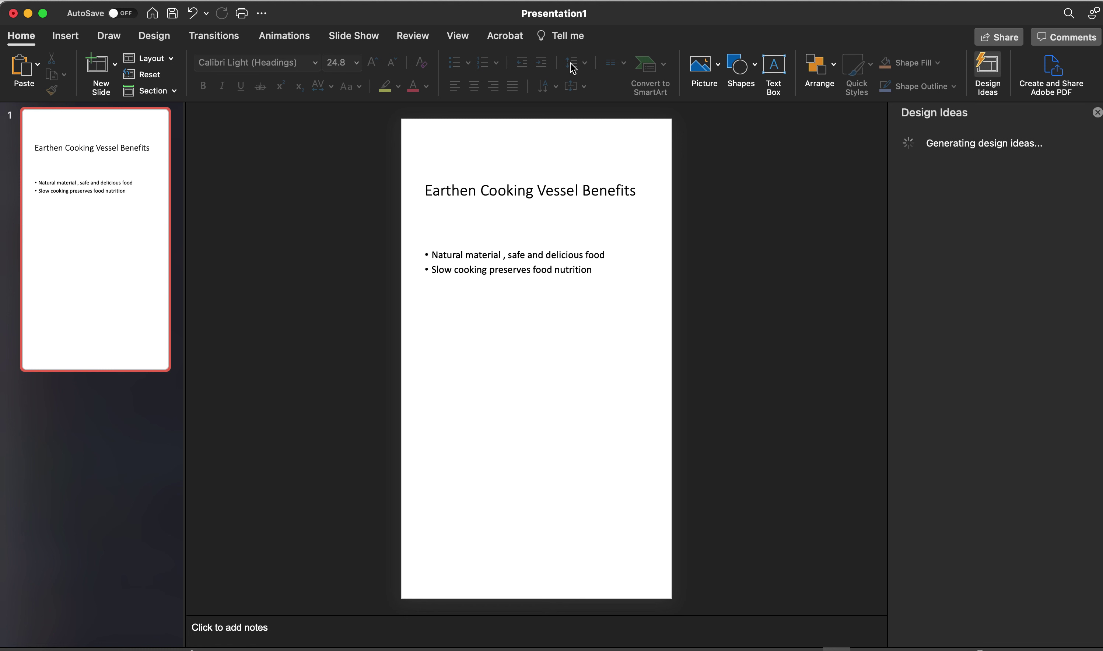
# Browse the View tab's Window and Slide Show menus, then close the stalled Design Ideas pane
pyautogui.click(461, 40)
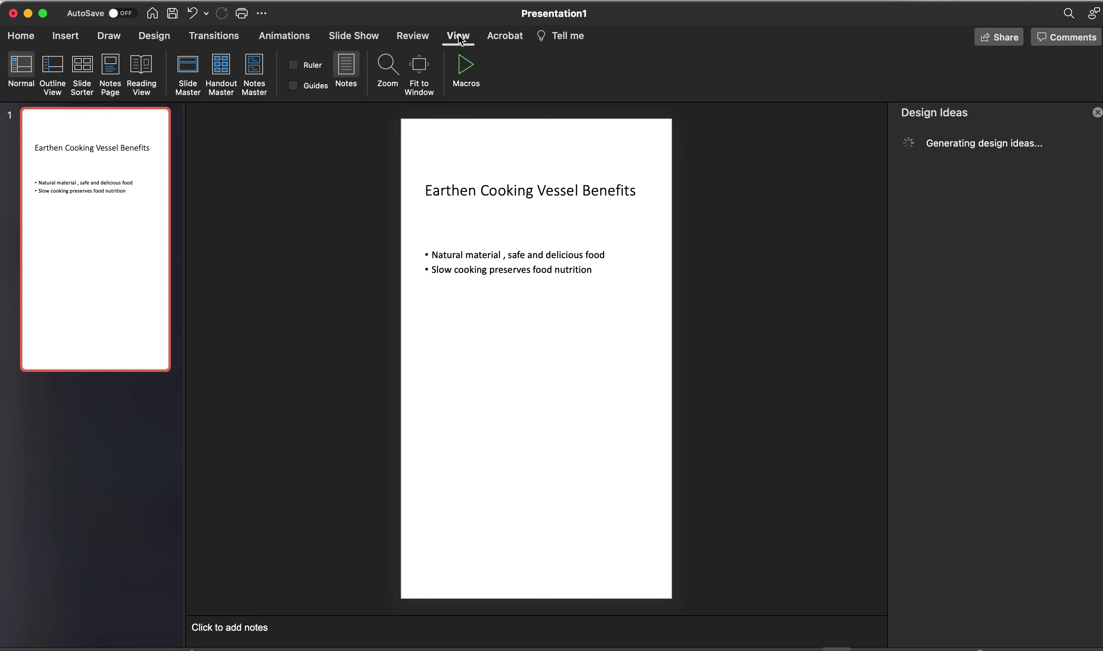
pyautogui.click(440, 0)
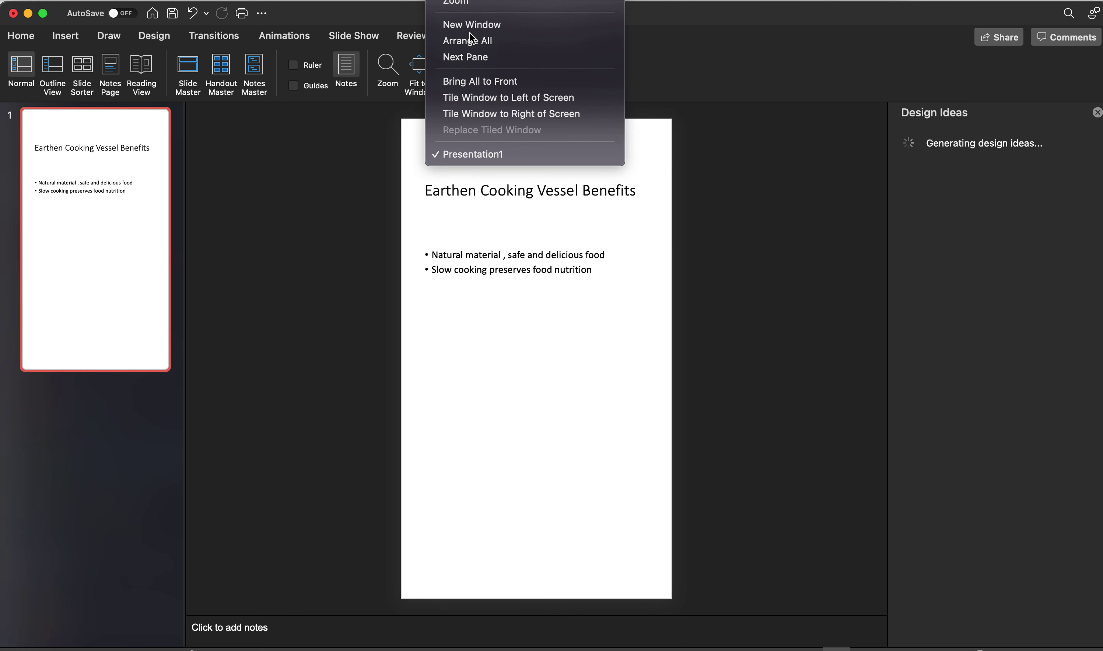
pyautogui.click(464, 24)
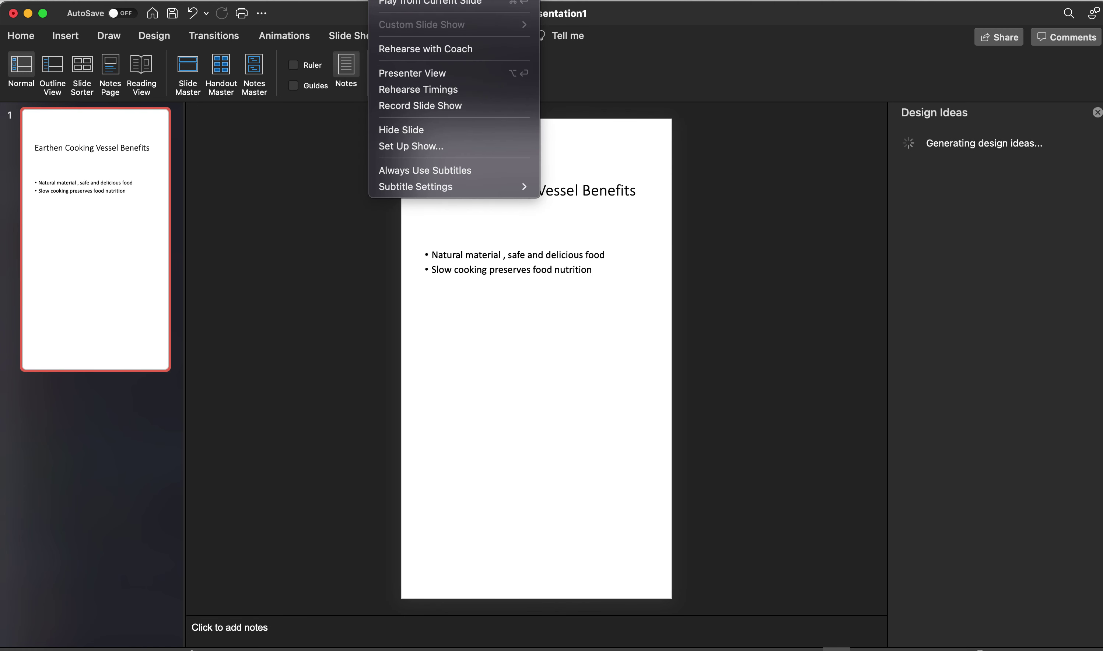
pyautogui.click(803, 100)
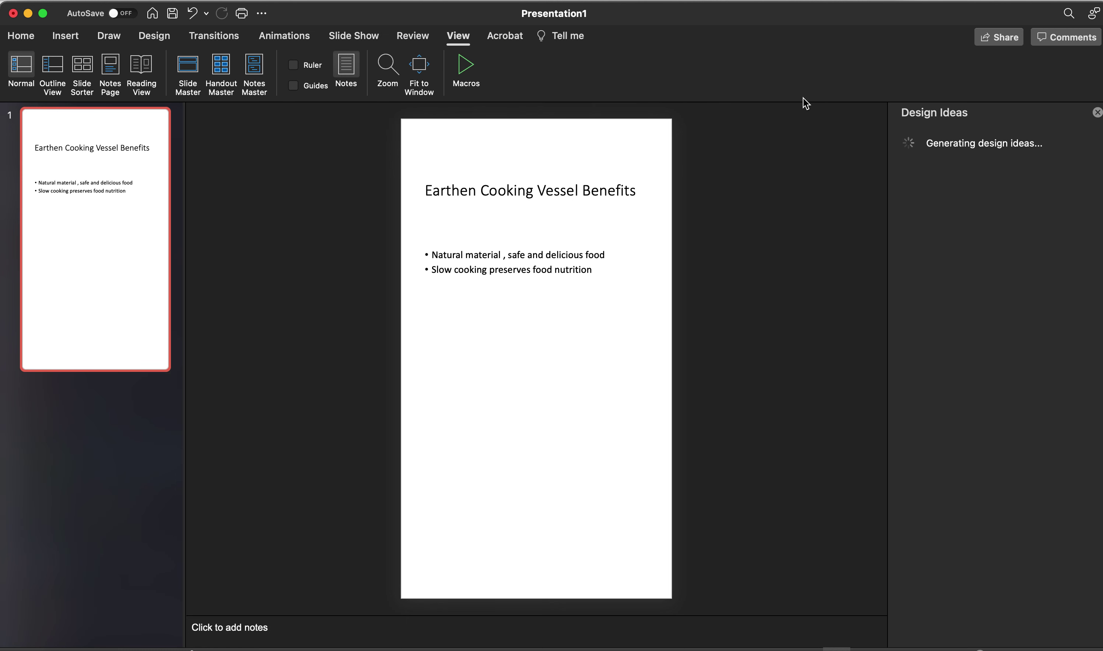
pyautogui.click(1097, 113)
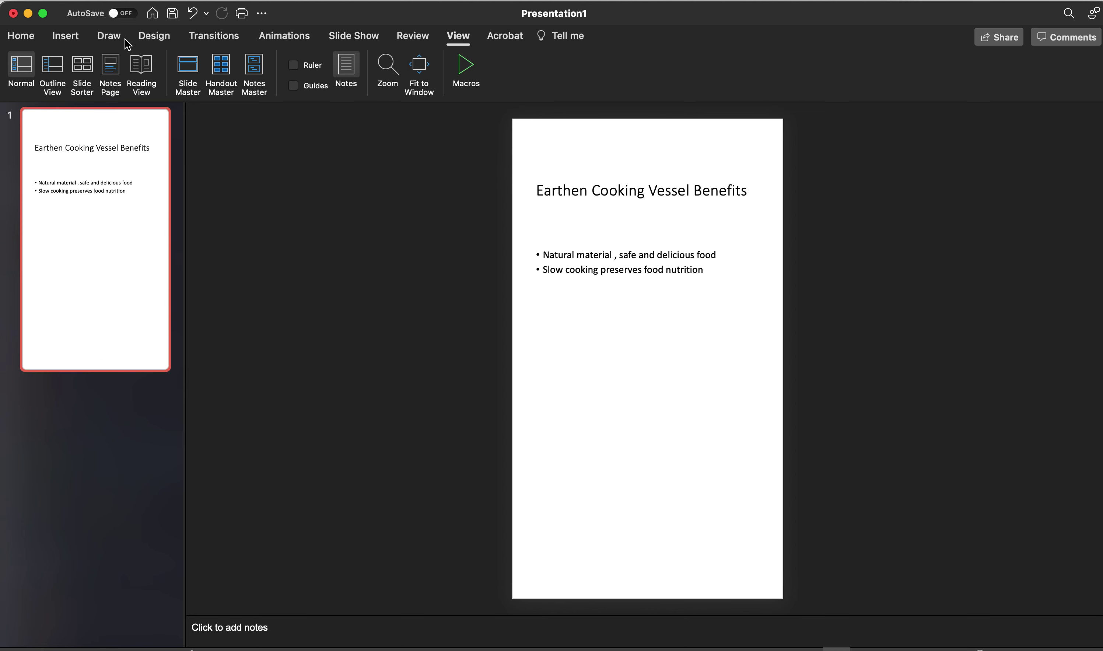
pyautogui.click(23, 36)
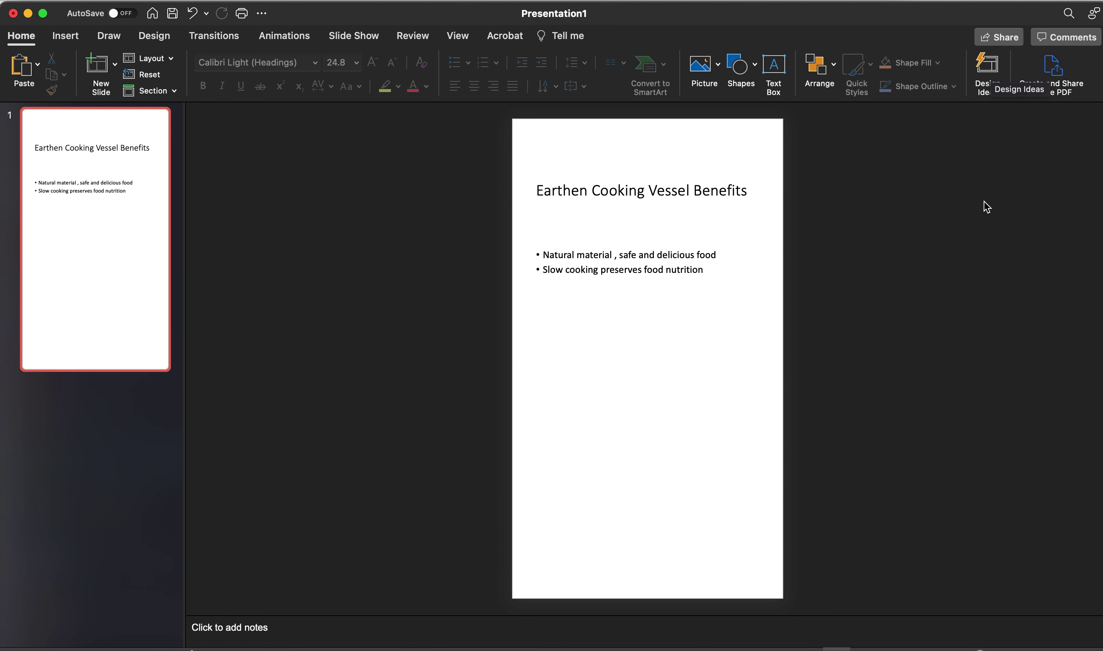
# Regenerate Design Ideas and scroll the suggestions to apply an icon-illustrated layout for the two benefits
pyautogui.click(987, 71)
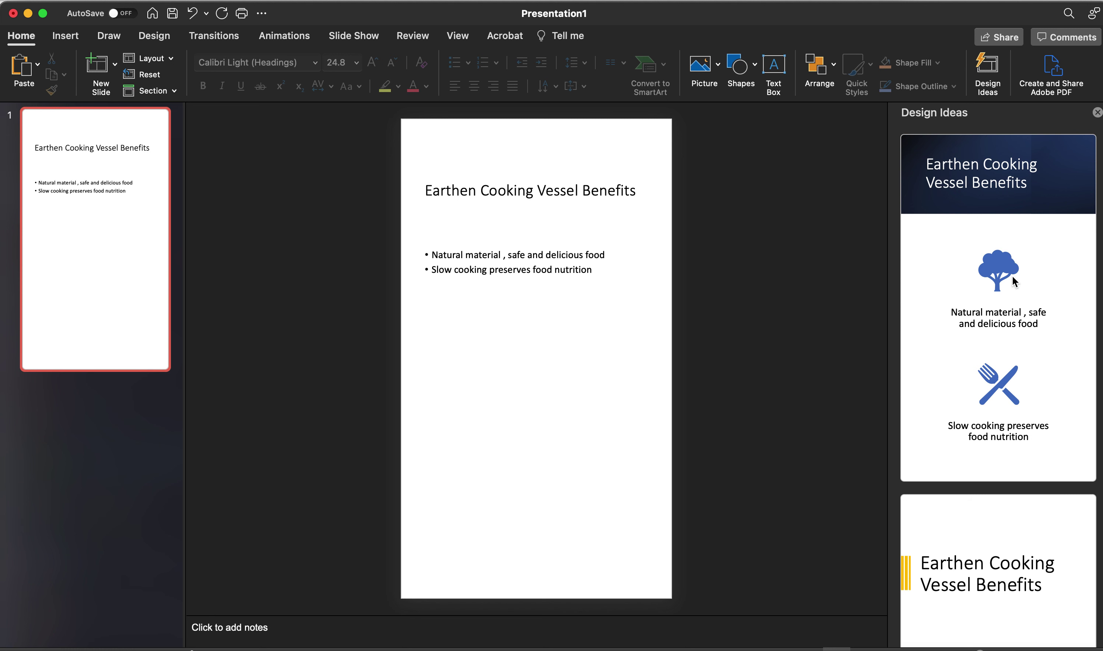
pyautogui.scroll(-5, 1007, 377)
pyautogui.scroll(-3, 1007, 377)
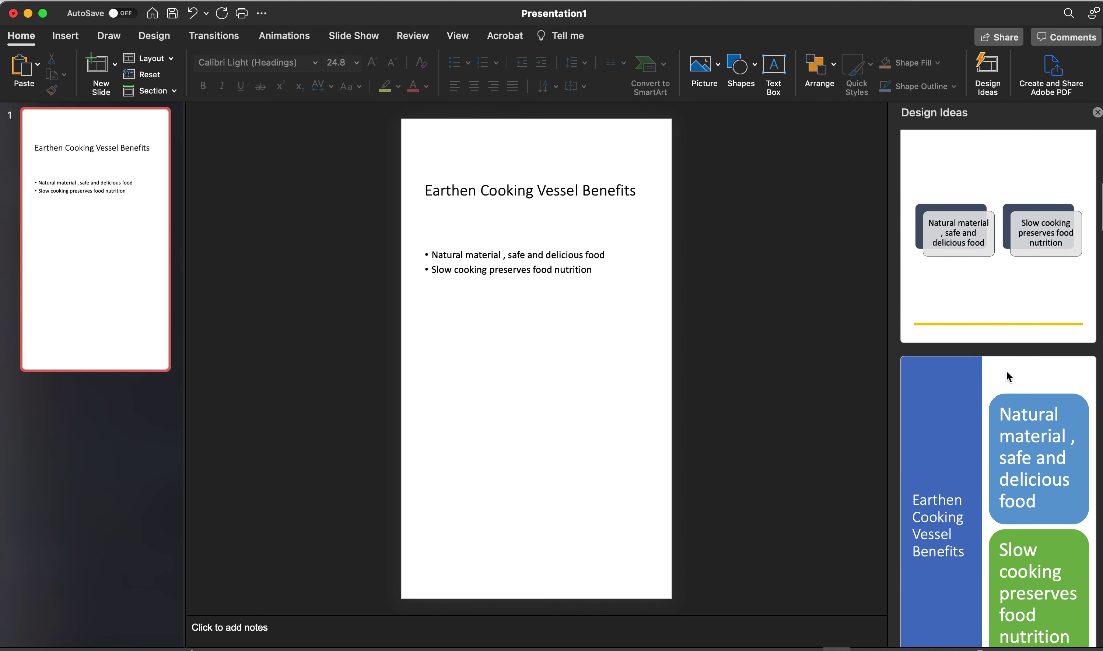
pyautogui.scroll(-4, 1007, 376)
pyautogui.scroll(-2, 1007, 376)
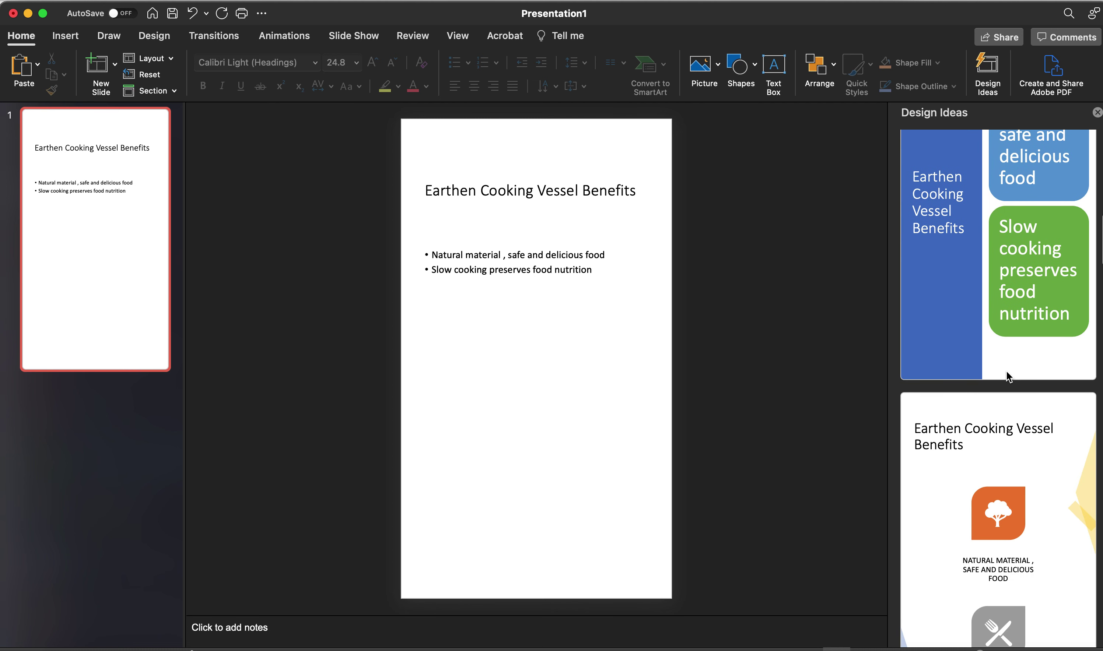
pyautogui.scroll(-4, 1007, 377)
pyautogui.scroll(-2, 1008, 376)
pyautogui.scroll(-4, 1008, 377)
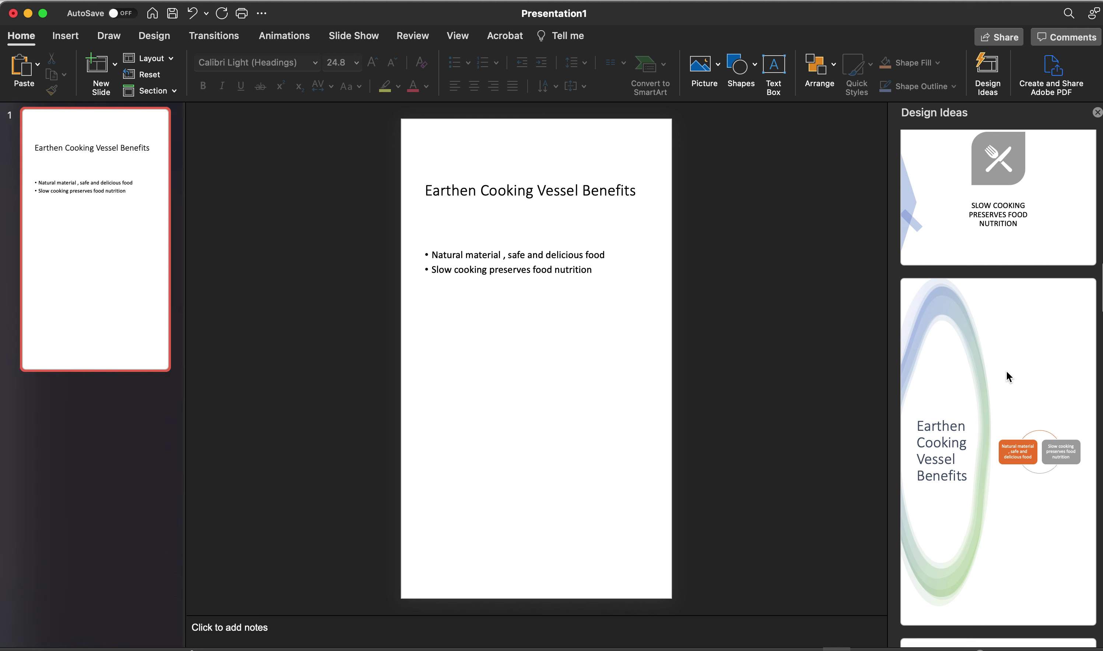
pyautogui.scroll(-3, 1006, 372)
pyautogui.scroll(-2, 1006, 372)
pyautogui.scroll(-5, 1006, 372)
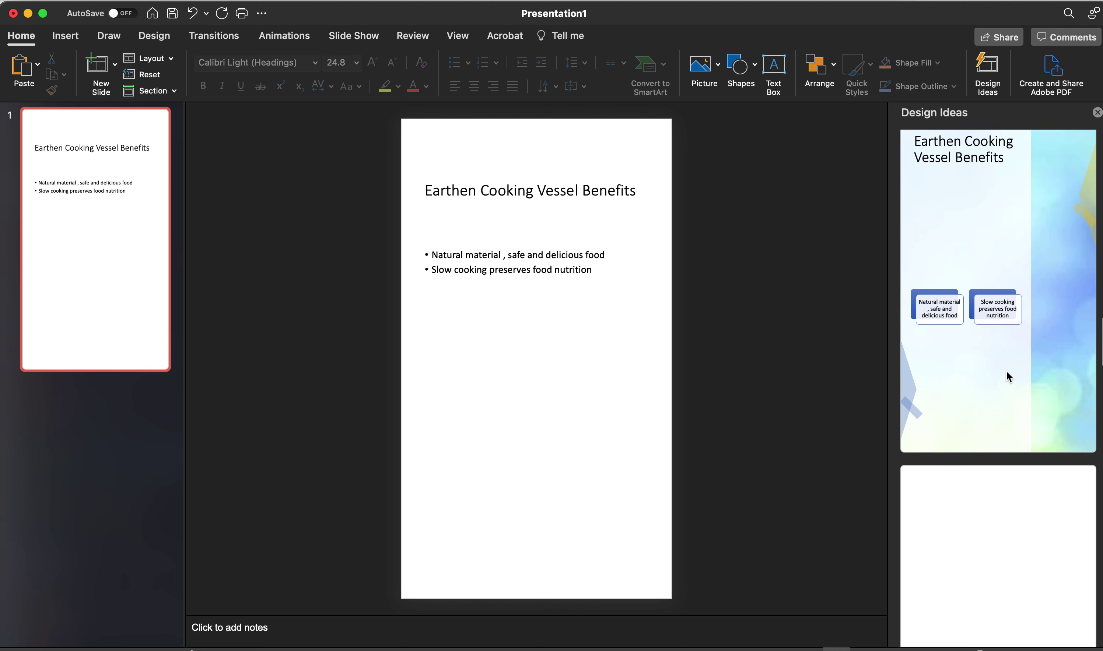
pyautogui.scroll(-4, 1007, 371)
pyautogui.scroll(-4, 1006, 371)
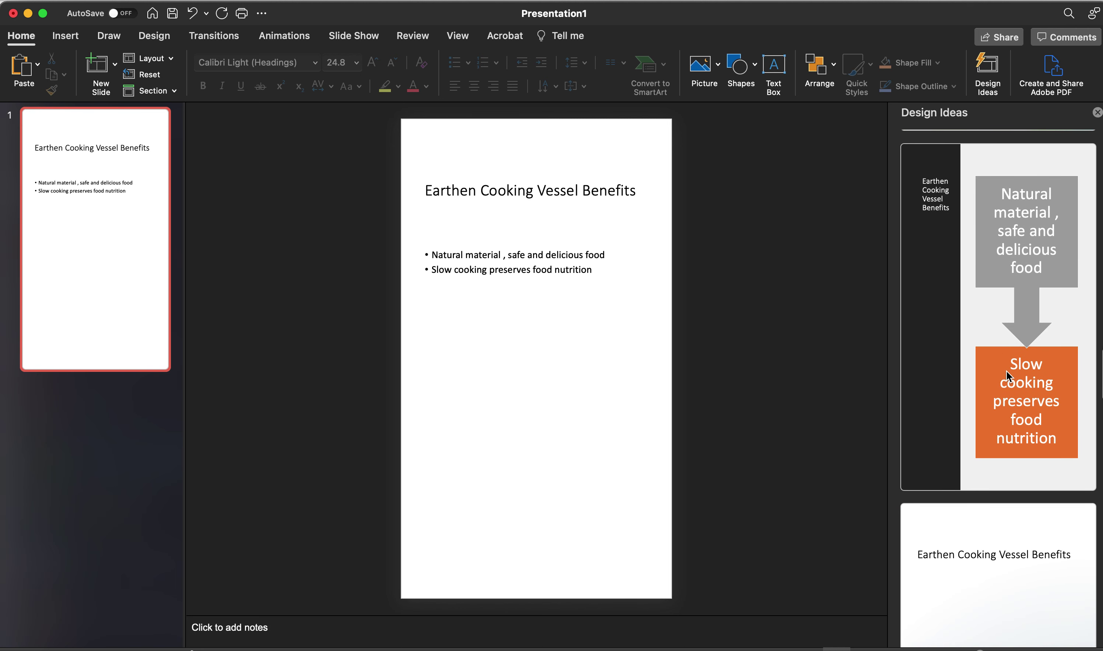
pyautogui.scroll(-5, 1006, 371)
pyautogui.scroll(-6, 1006, 371)
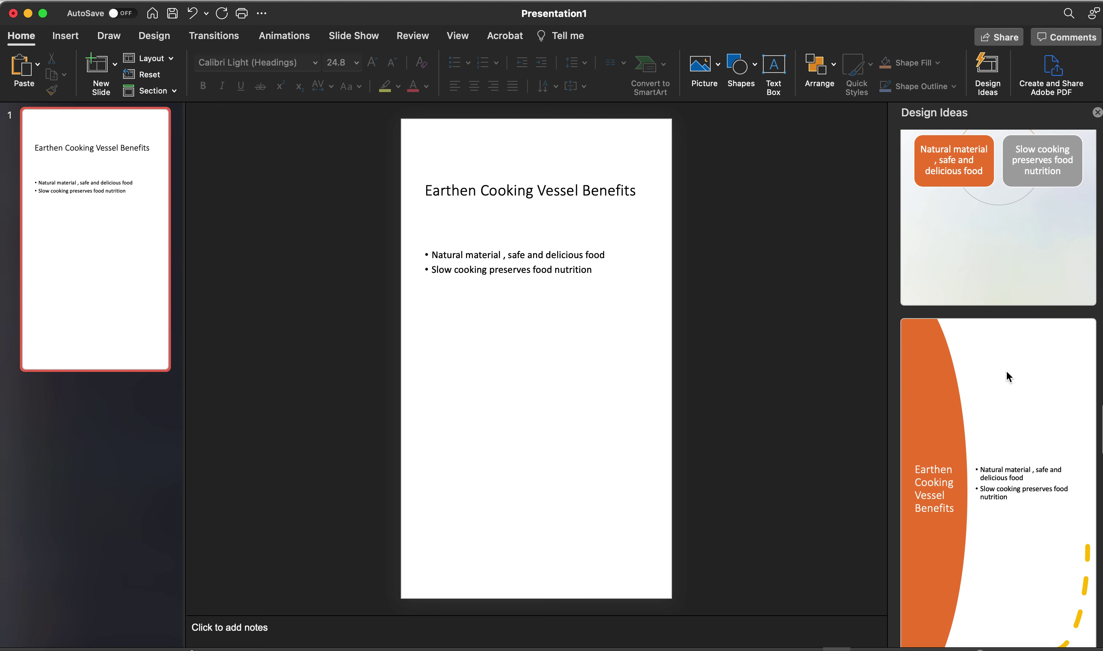
pyautogui.scroll(-5, 1006, 372)
pyautogui.scroll(-5, 1007, 372)
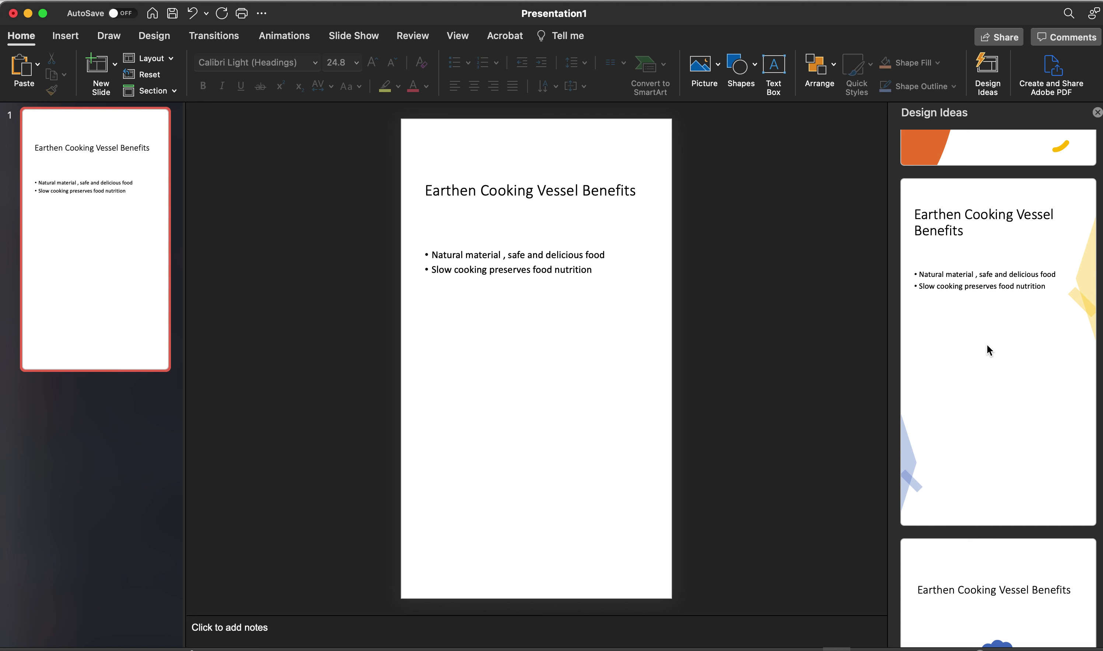
pyautogui.scroll(-5, 988, 350)
pyautogui.scroll(-6, 988, 350)
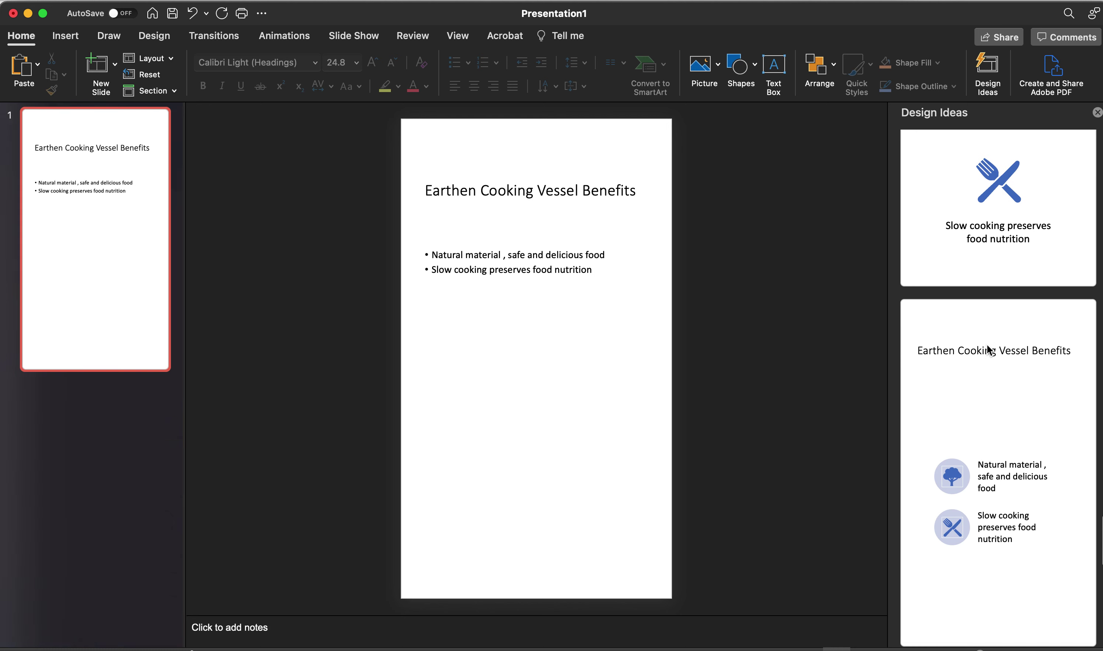
pyautogui.scroll(-3, 986, 349)
pyautogui.click(1038, 353)
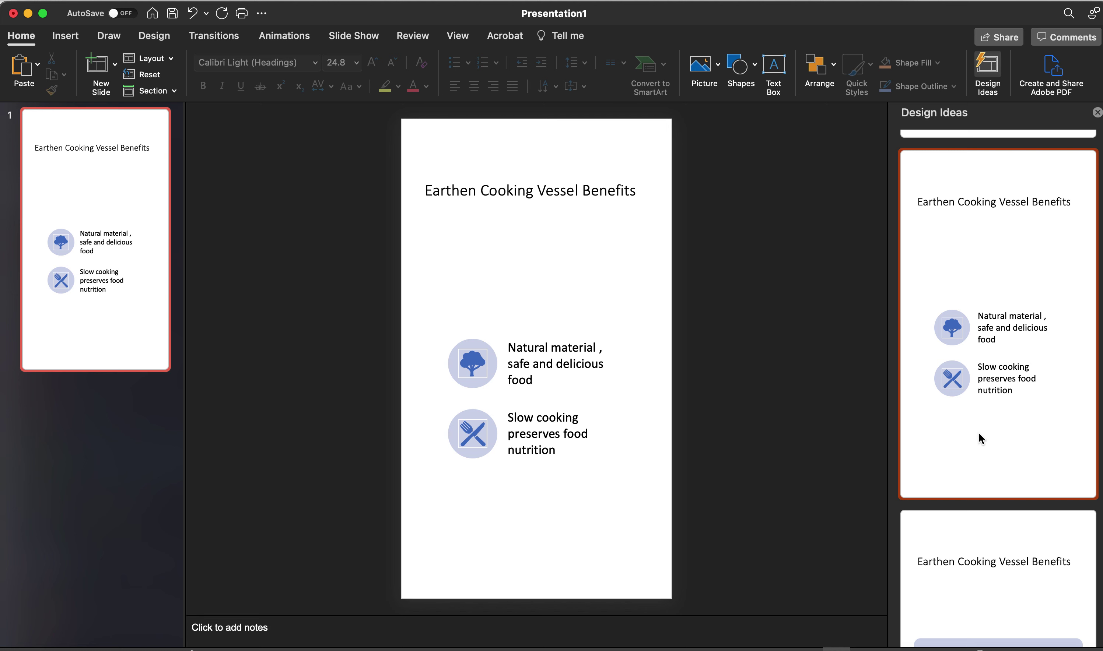
pyautogui.scroll(-3, 979, 433)
pyautogui.scroll(-3, 979, 433)
pyautogui.scroll(-5, 979, 434)
pyautogui.scroll(-2, 979, 433)
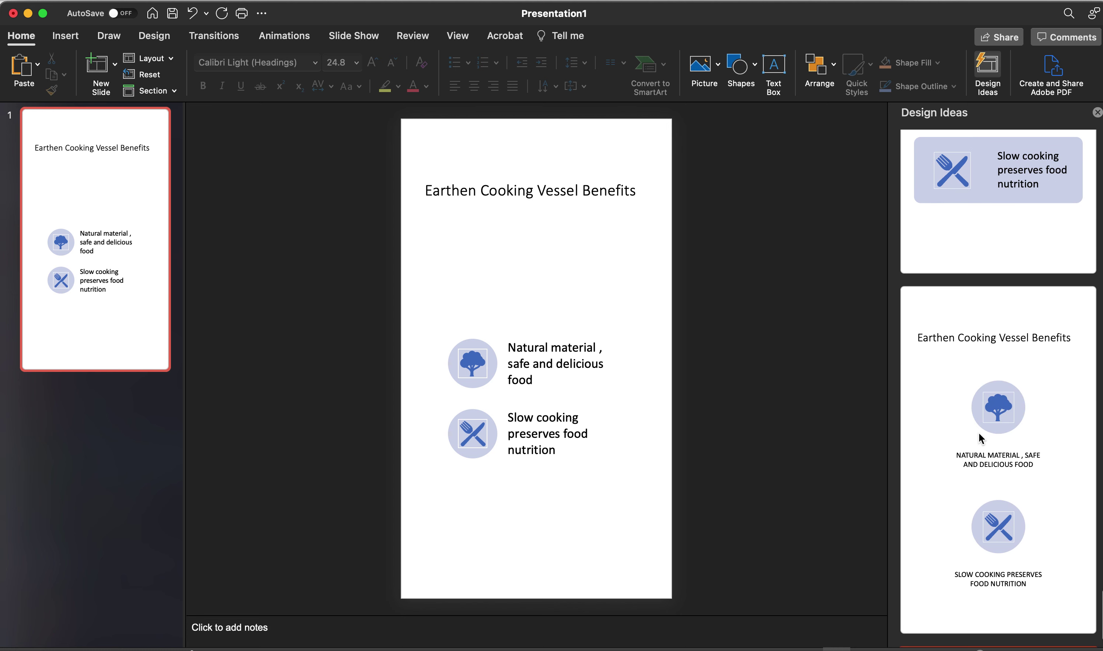
pyautogui.scroll(-2, 979, 434)
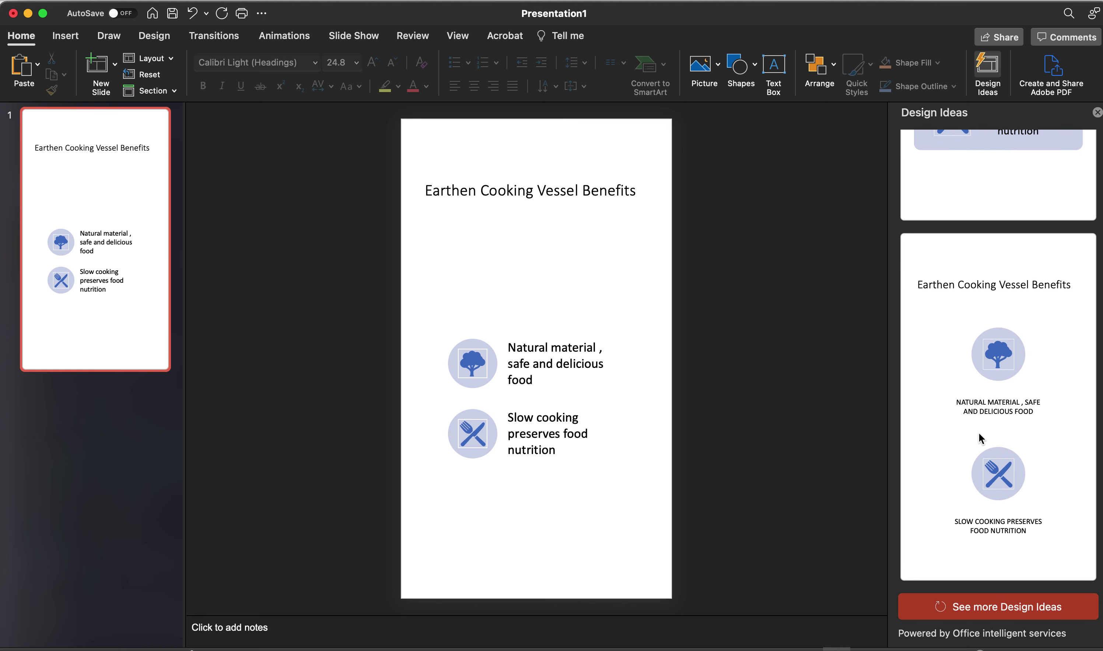
pyautogui.scroll(5, 979, 433)
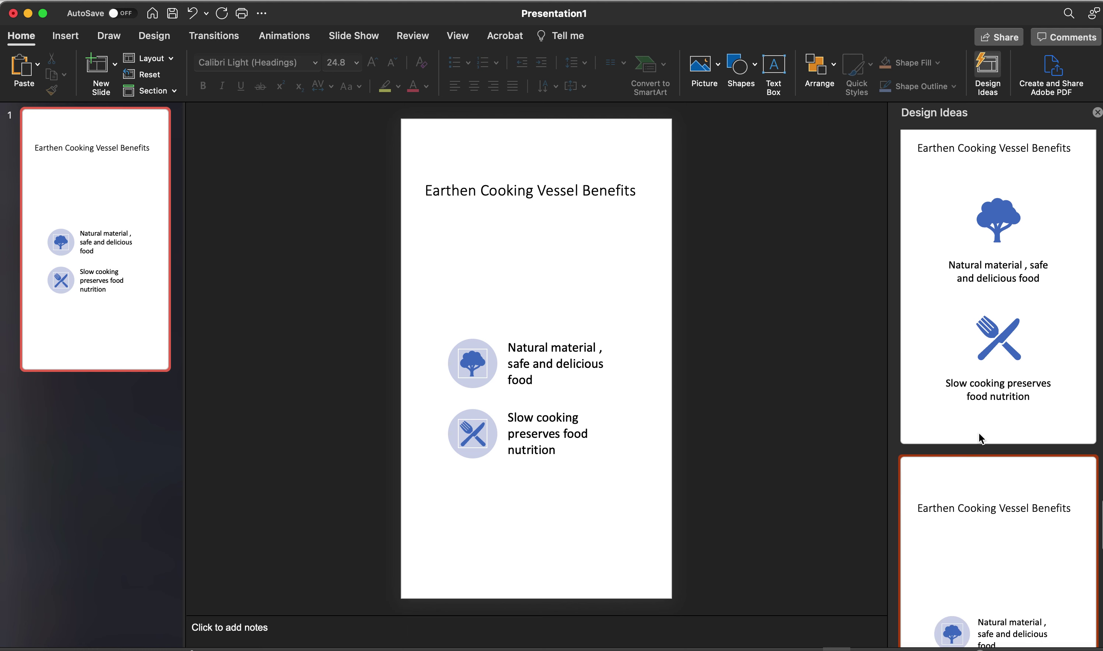
pyautogui.scroll(5, 979, 433)
pyautogui.scroll(-8, 979, 433)
pyautogui.scroll(4, 979, 433)
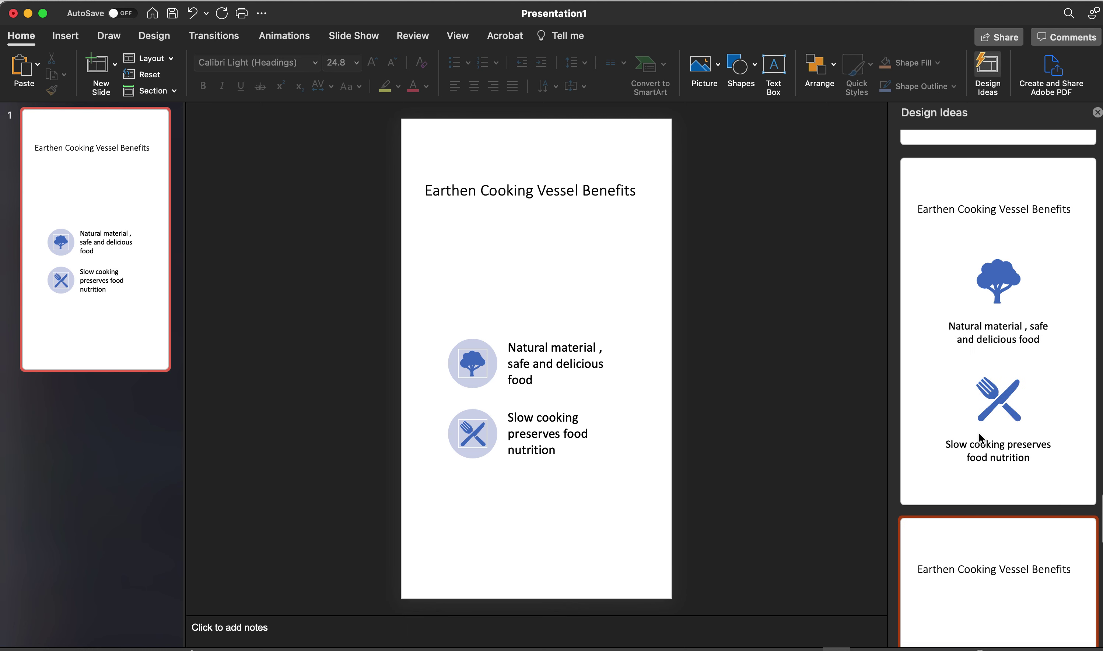
pyautogui.scroll(5, 979, 433)
pyautogui.scroll(-3, 979, 433)
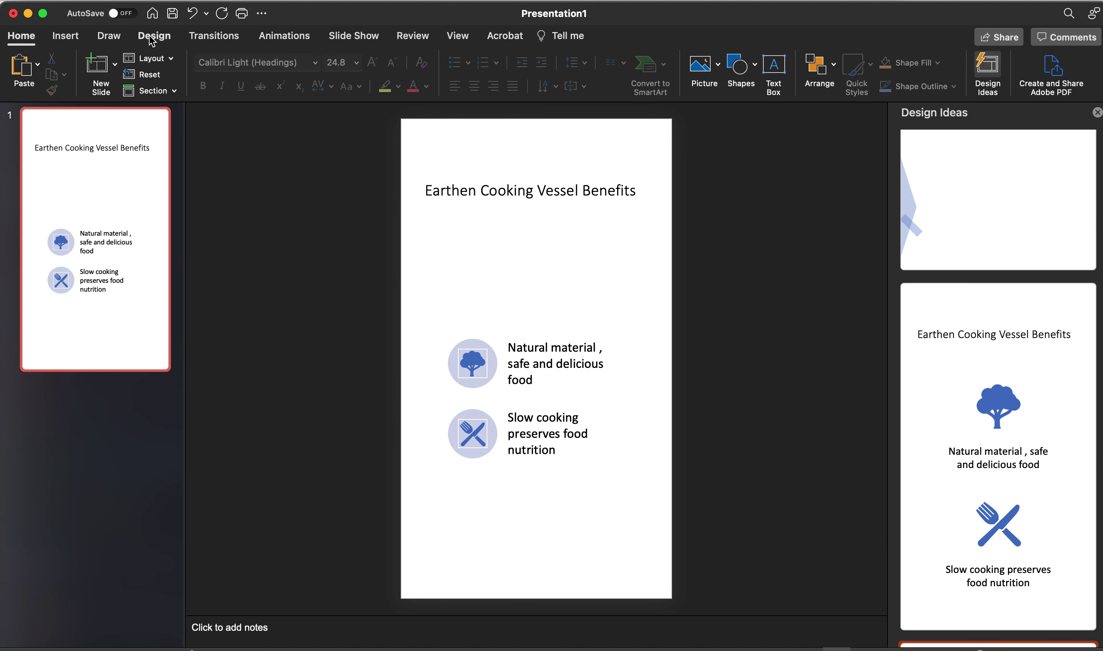
# Open the Stock Images gallery from Insert > Pictures and focus its search box
pyautogui.click(74, 41)
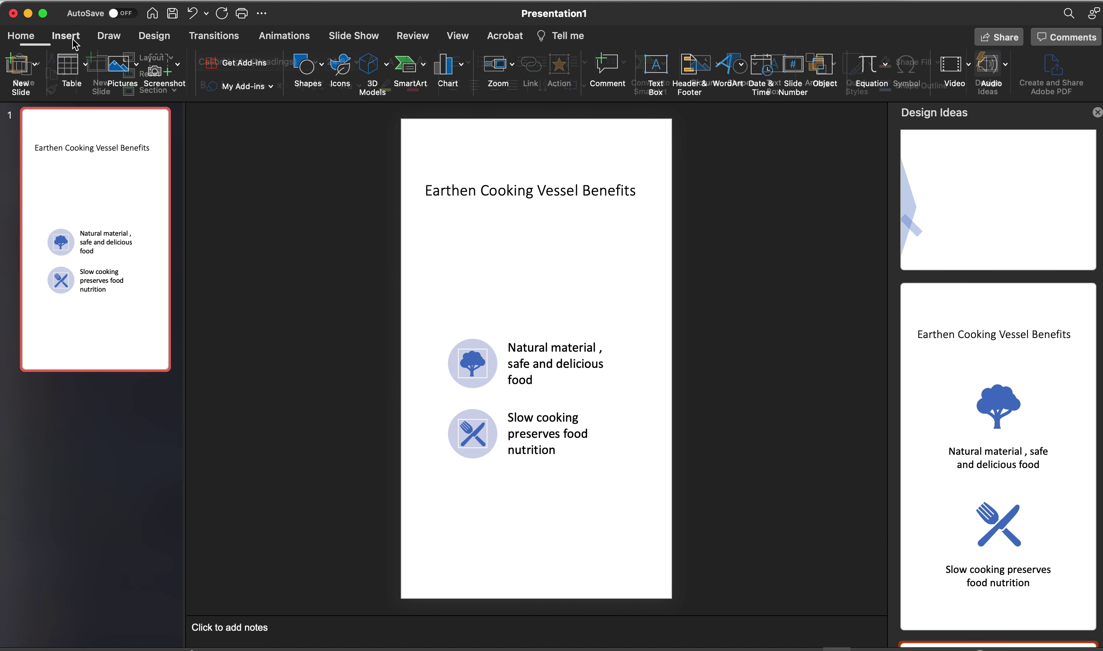
pyautogui.click(127, 75)
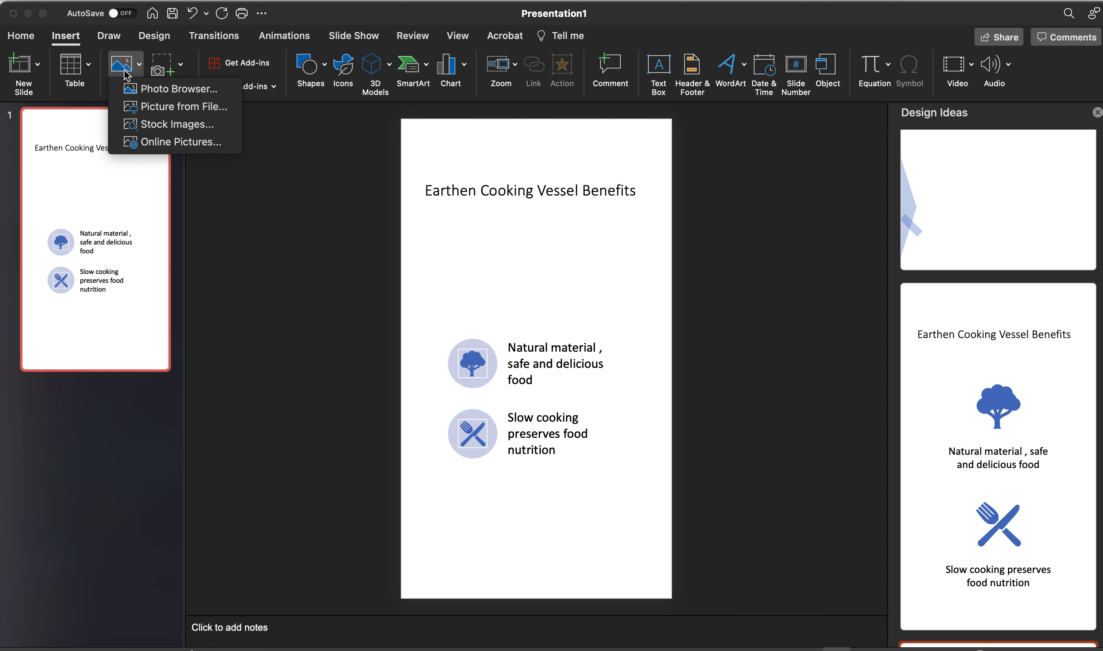
pyautogui.click(193, 130)
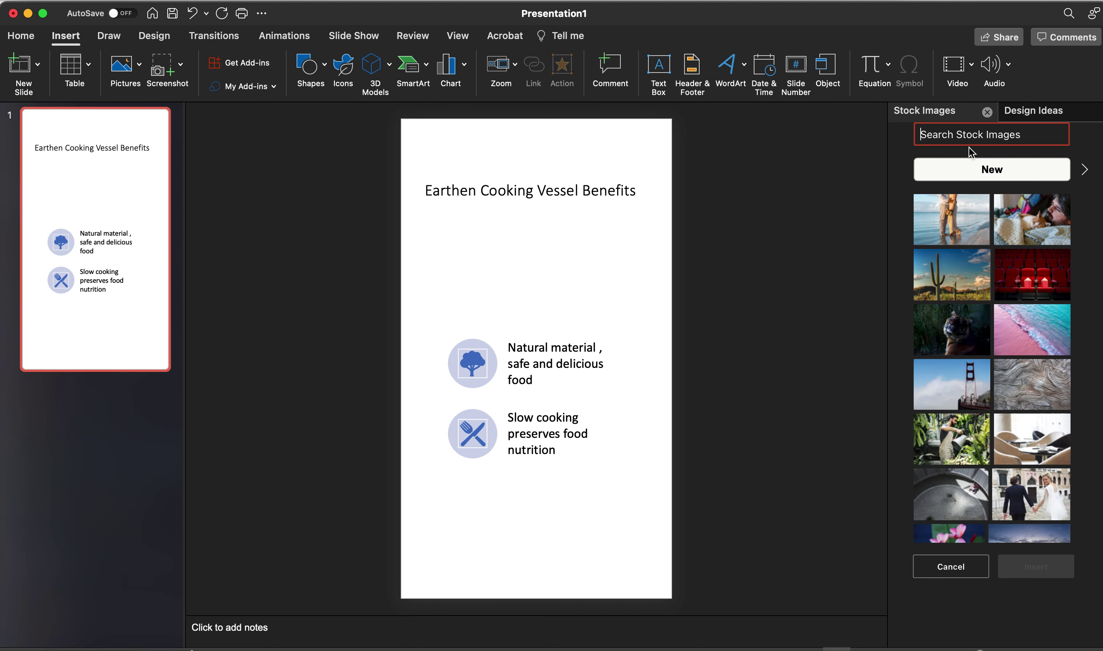
pyautogui.click(930, 190)
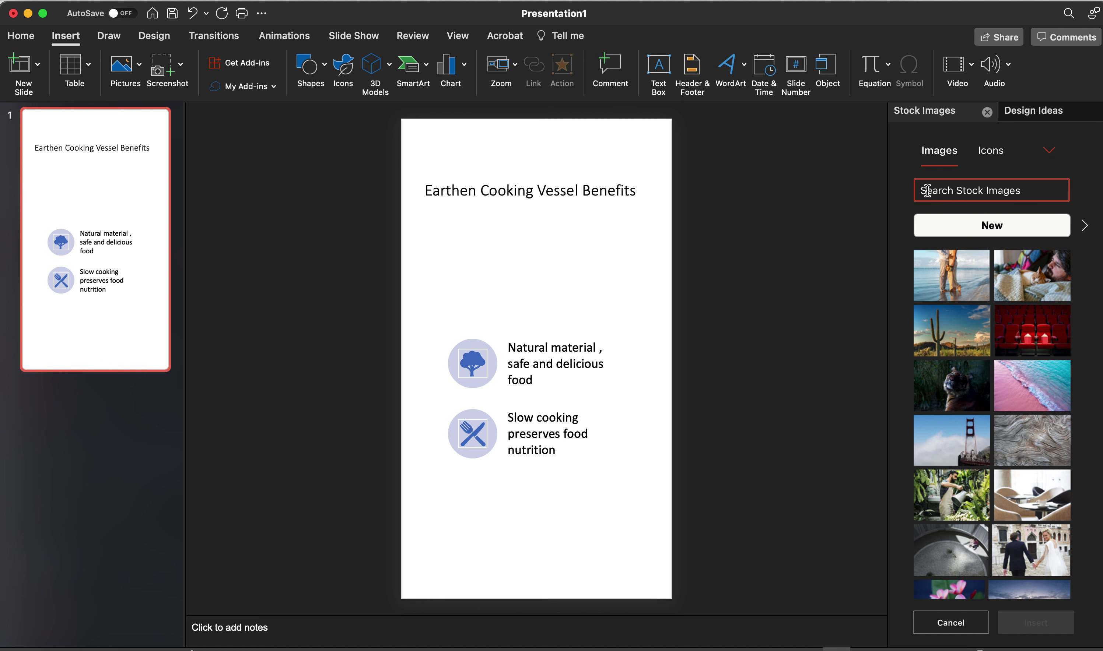
# Search the stock images for 'earthen cooking pots'
pyautogui.write('e')
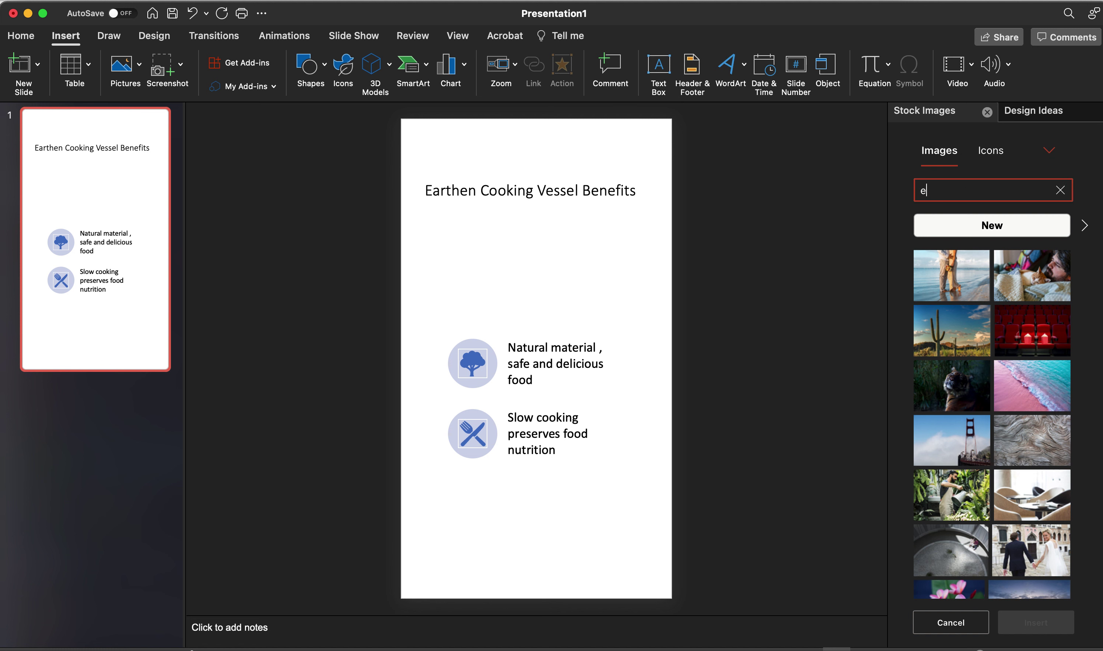
pyautogui.write('arthen pots')
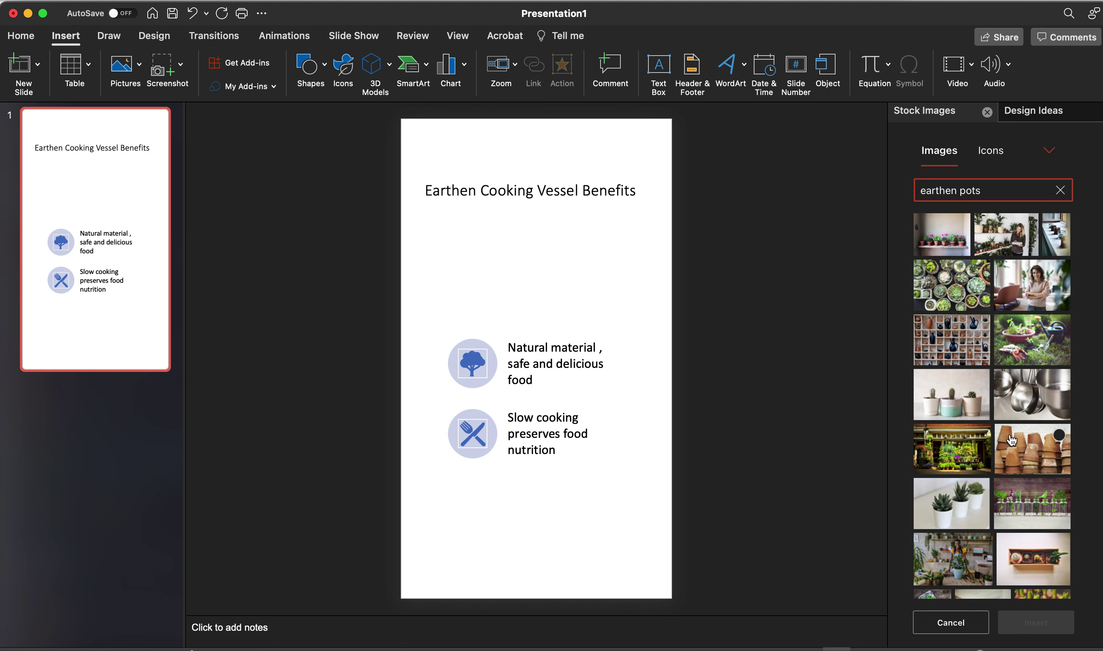
pyautogui.moveTo(1031, 340)
pyautogui.scroll(-3, 1051, 339)
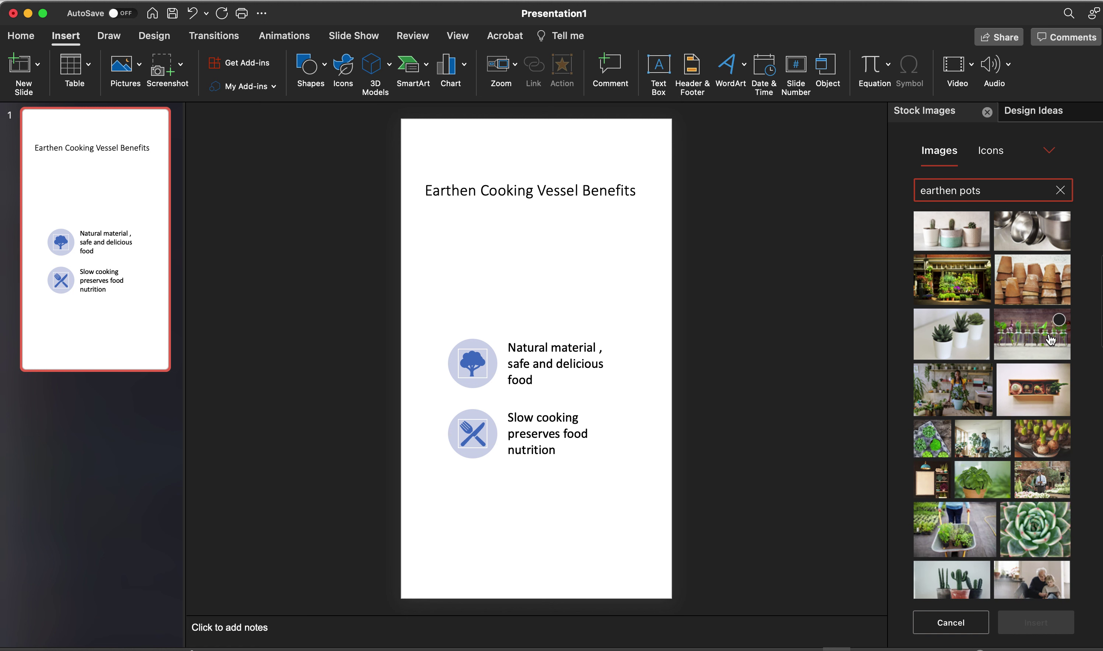
pyautogui.scroll(-3, 1051, 338)
pyautogui.scroll(-2, 1049, 333)
pyautogui.scroll(3, 1049, 333)
pyautogui.scroll(5, 1047, 304)
pyautogui.click(960, 190)
pyautogui.write('cooikn')
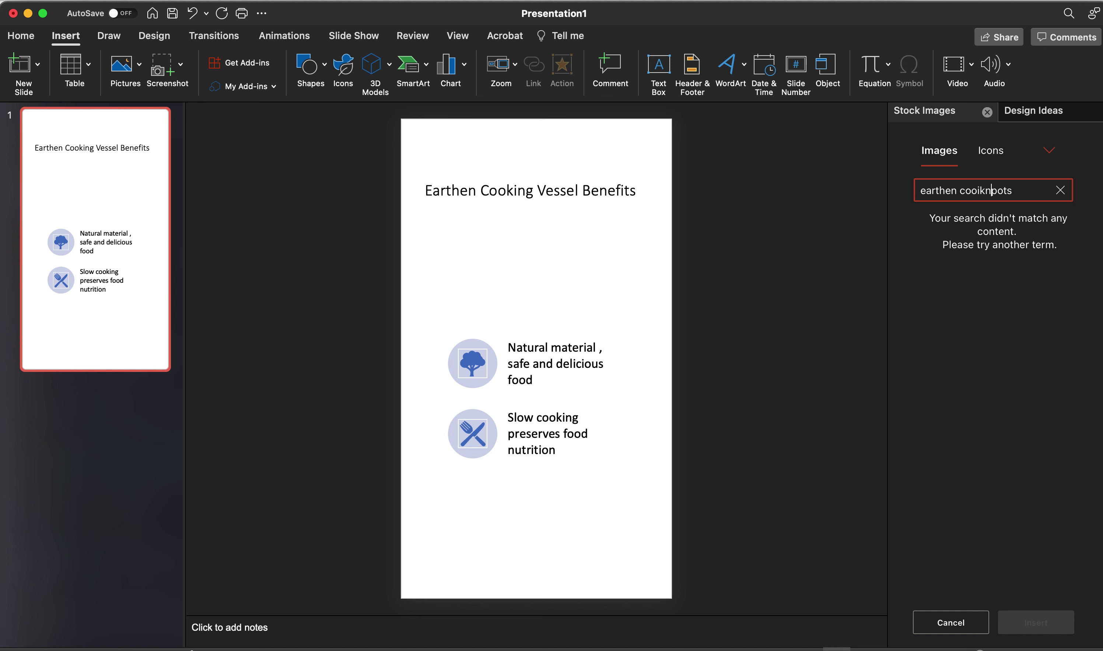
pyautogui.press('BackSpace')
pyautogui.write('in')
pyautogui.write('g')
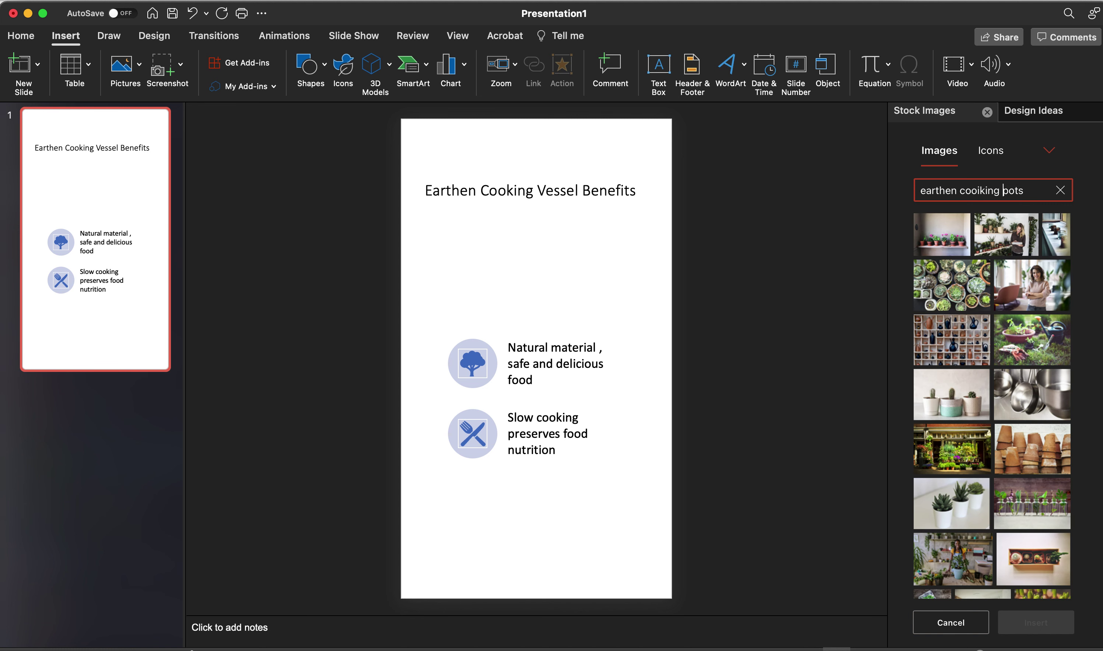
# Insert the tea-table photo from the results onto the slide
pyautogui.moveTo(1031, 505)
pyautogui.scroll(-3, 1038, 507)
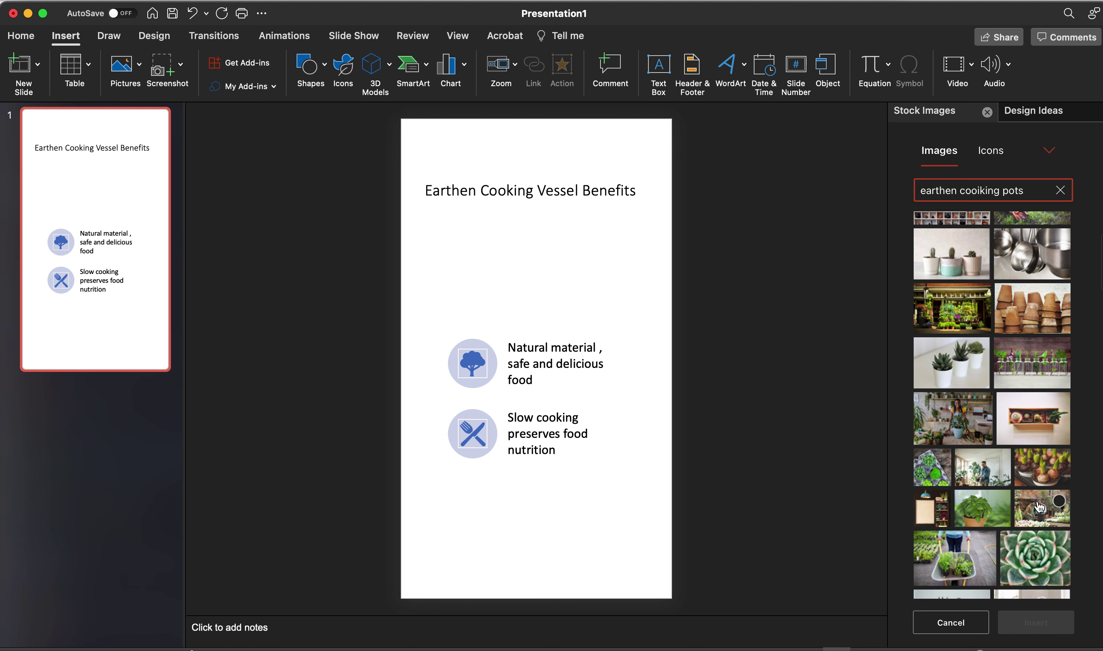
pyautogui.scroll(-2, 1038, 507)
pyautogui.scroll(-3, 1038, 507)
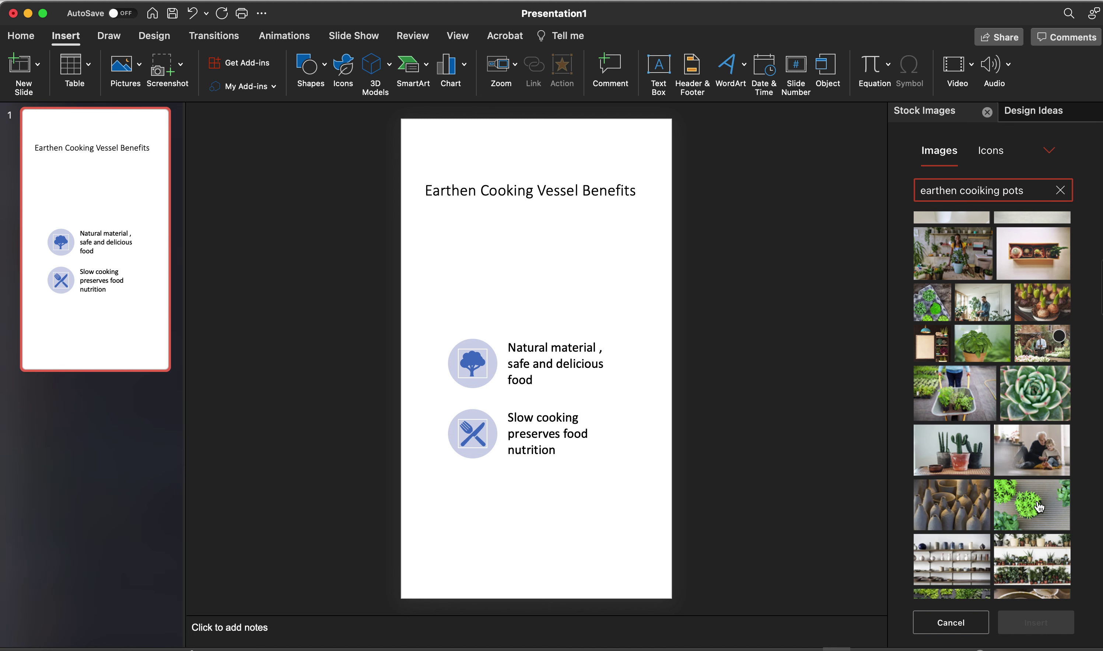
pyautogui.scroll(-2, 1038, 507)
pyautogui.scroll(-2, 1038, 507)
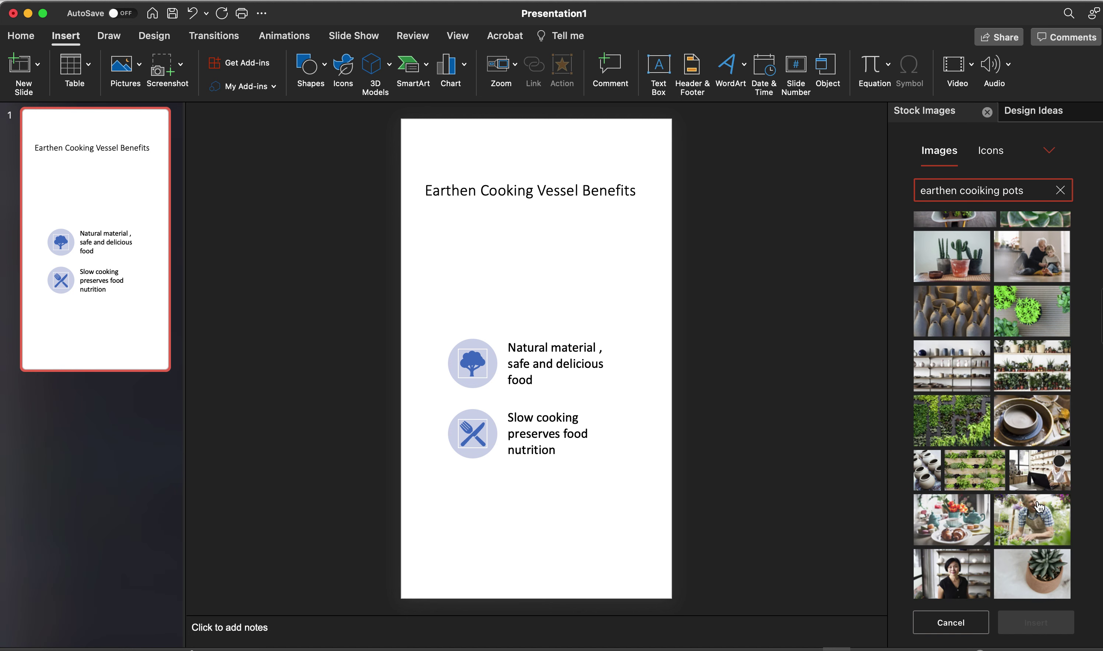
pyautogui.click(964, 525)
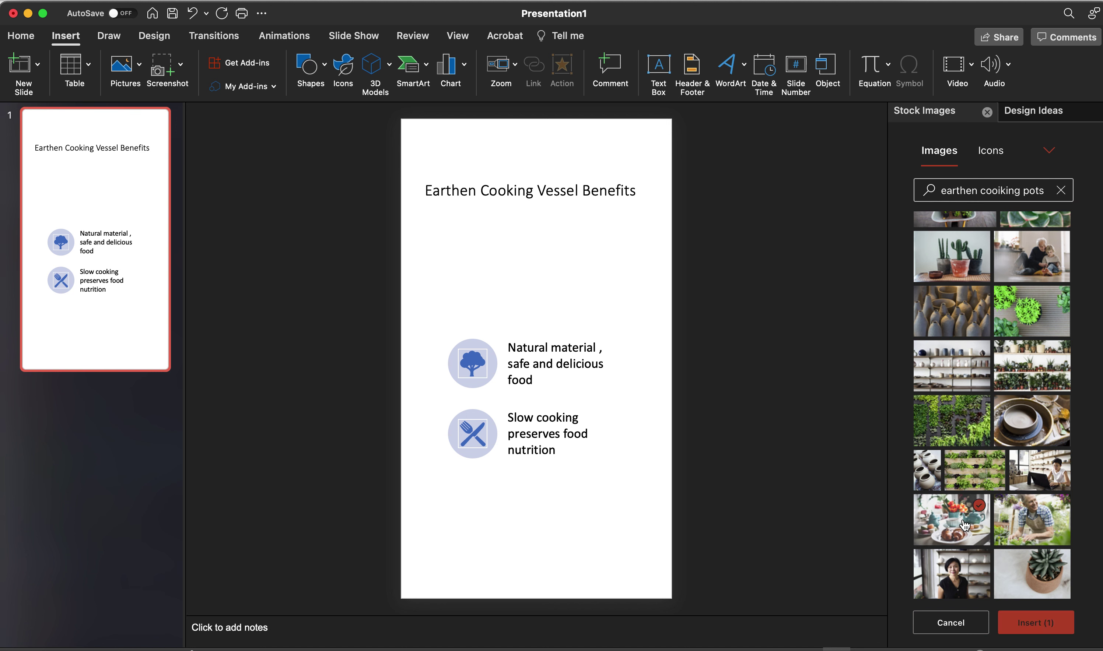
pyautogui.click(1049, 634)
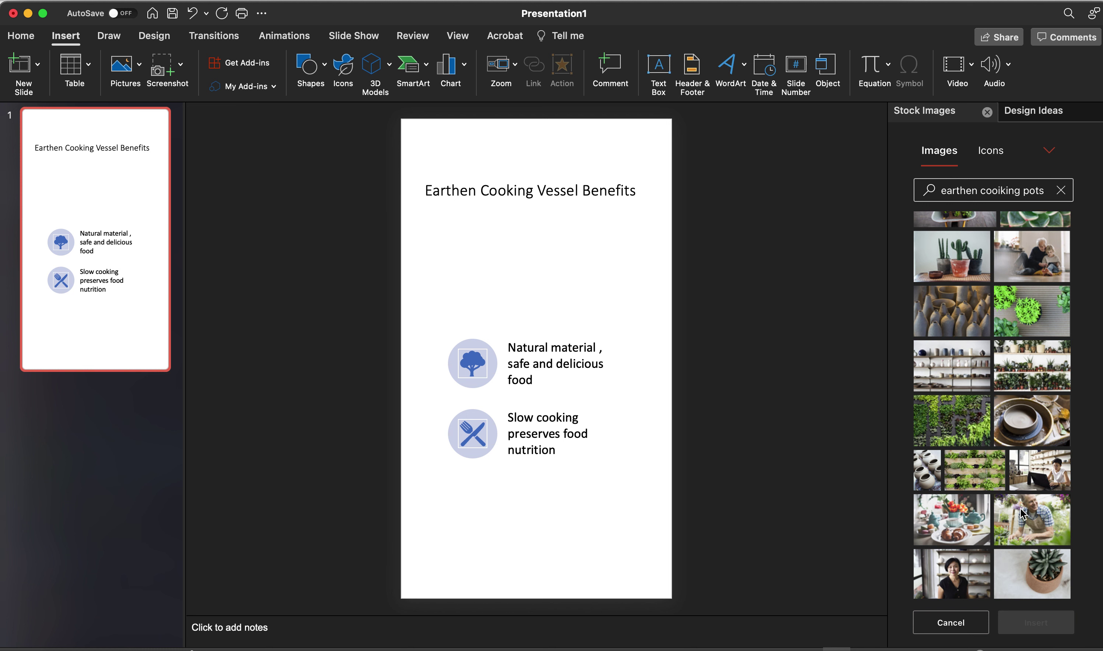
# Leave the tea-table photo placed below the title over the benefit items, and deselect it
pyautogui.scroll(-5, 1021, 514)
pyautogui.scroll(-2, 1021, 515)
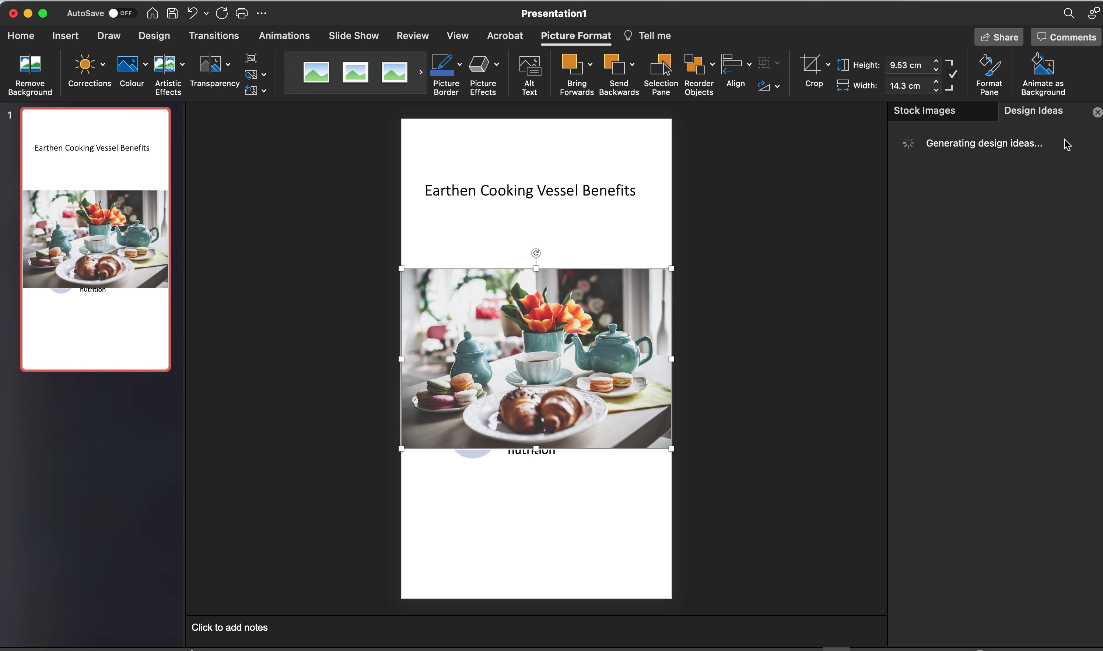
pyautogui.click(662, 127)
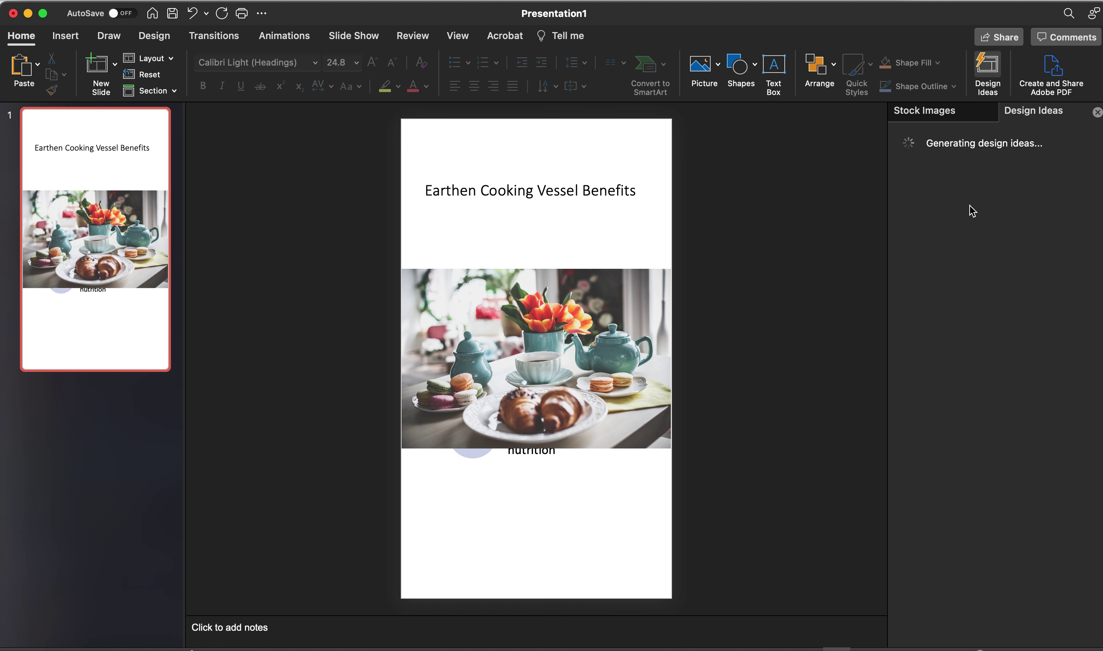
# Close the Wi-Fi menu and the stalled Design Ideas pane, then reload Design Ideas for the slide
pyautogui.click(999, 275)
pyautogui.moveTo(926, 110)
pyautogui.click(1097, 113)
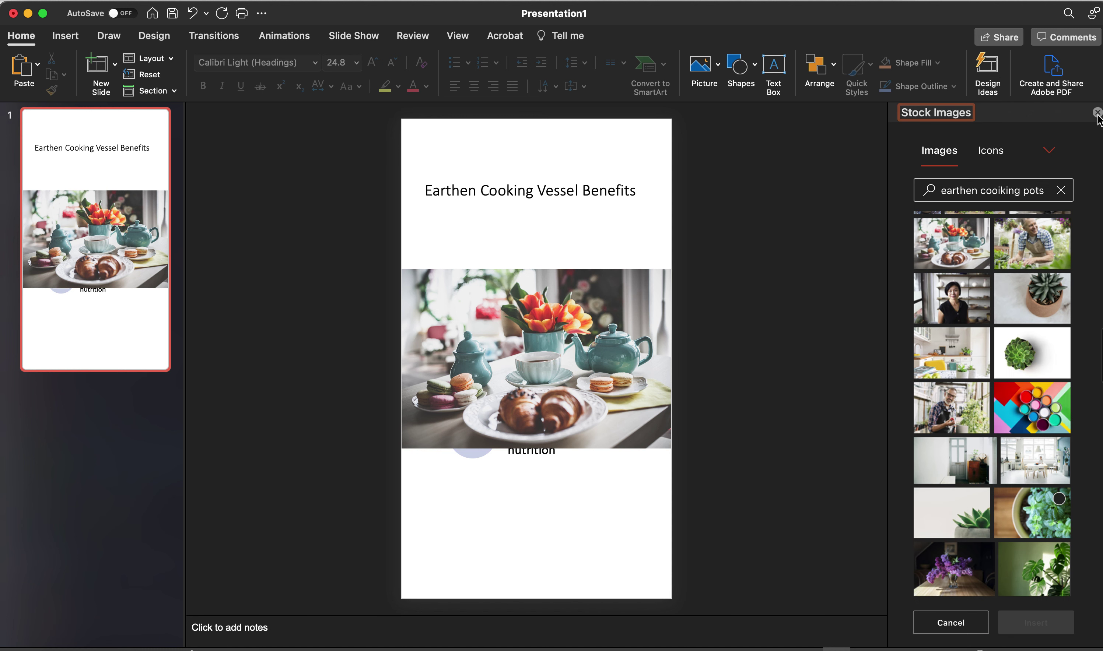
pyautogui.click(988, 71)
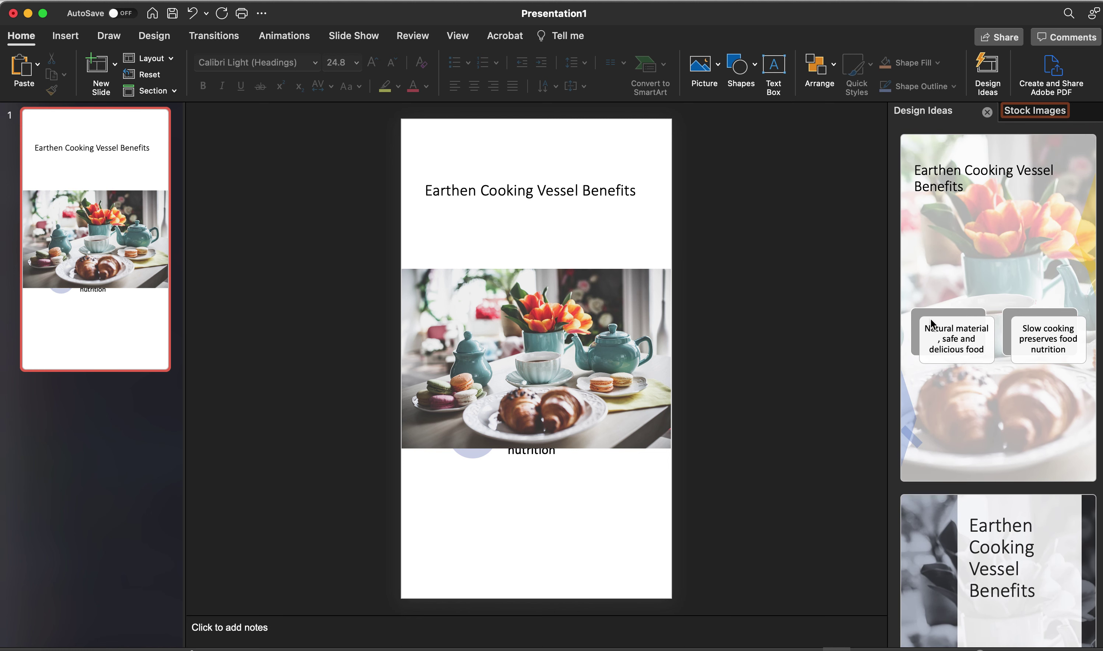
# Apply the Design Ideas layout placing the title and benefits in a white column over the grey photo
pyautogui.scroll(-10, 1001, 418)
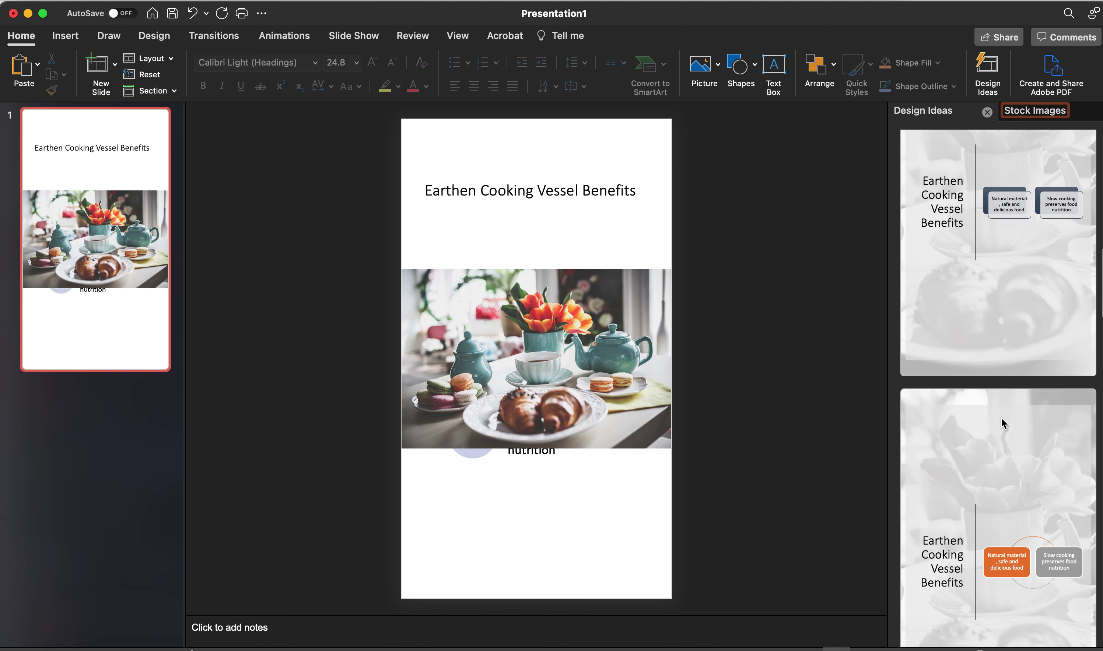
pyautogui.scroll(-5, 1002, 417)
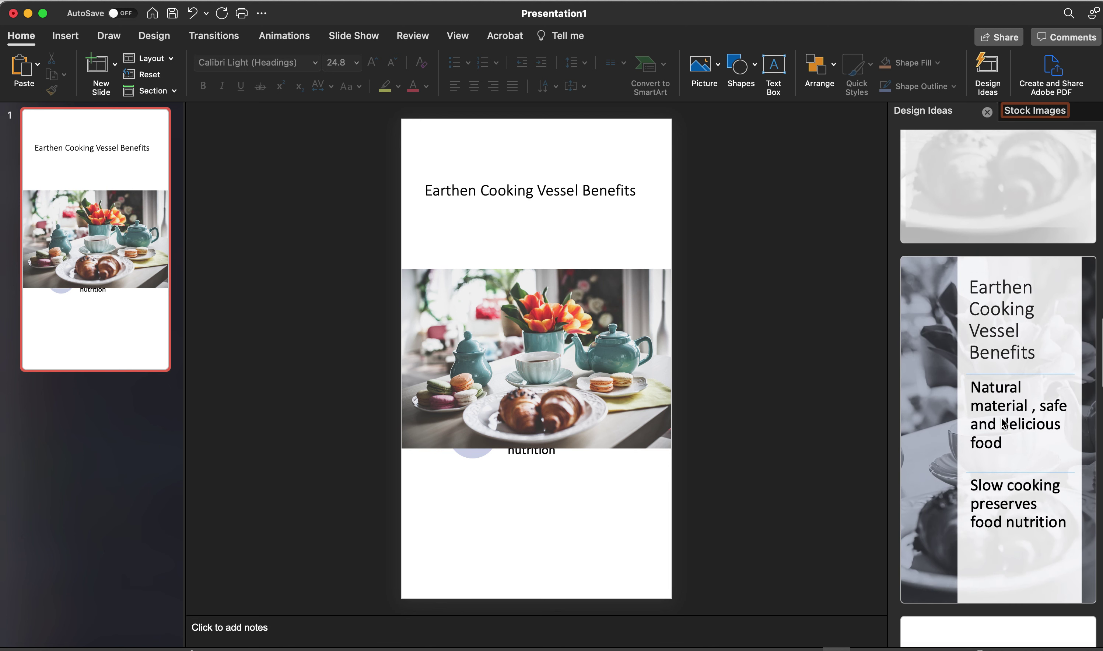
pyautogui.scroll(-10, 1001, 417)
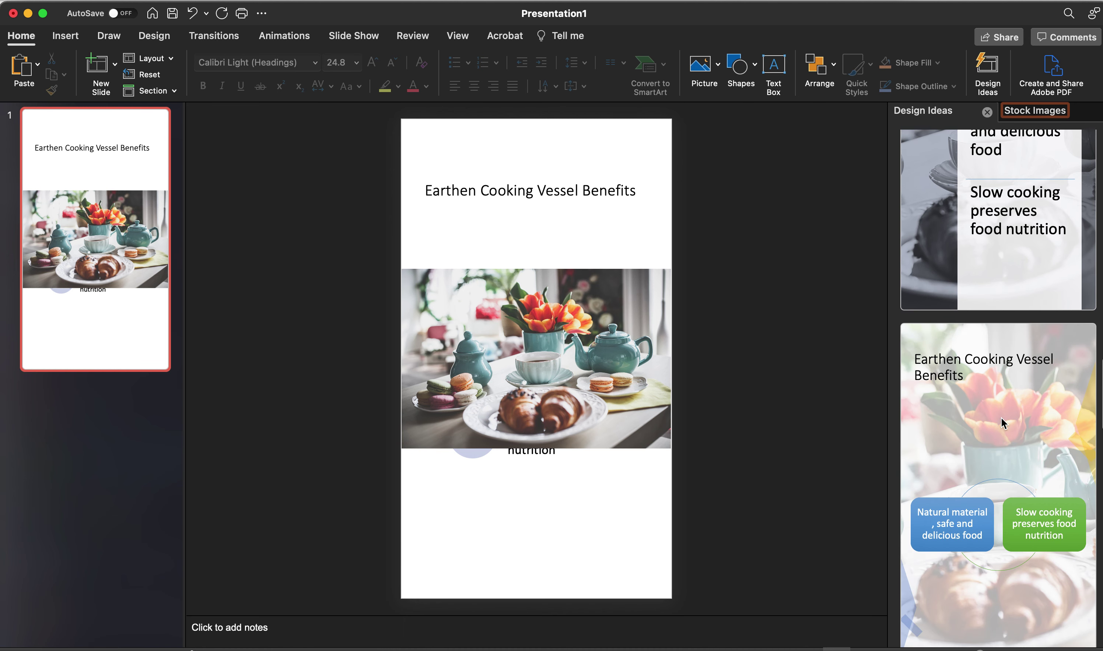
pyautogui.scroll(-3, 1001, 423)
pyautogui.scroll(-5, 1001, 423)
pyautogui.scroll(-4, 1001, 423)
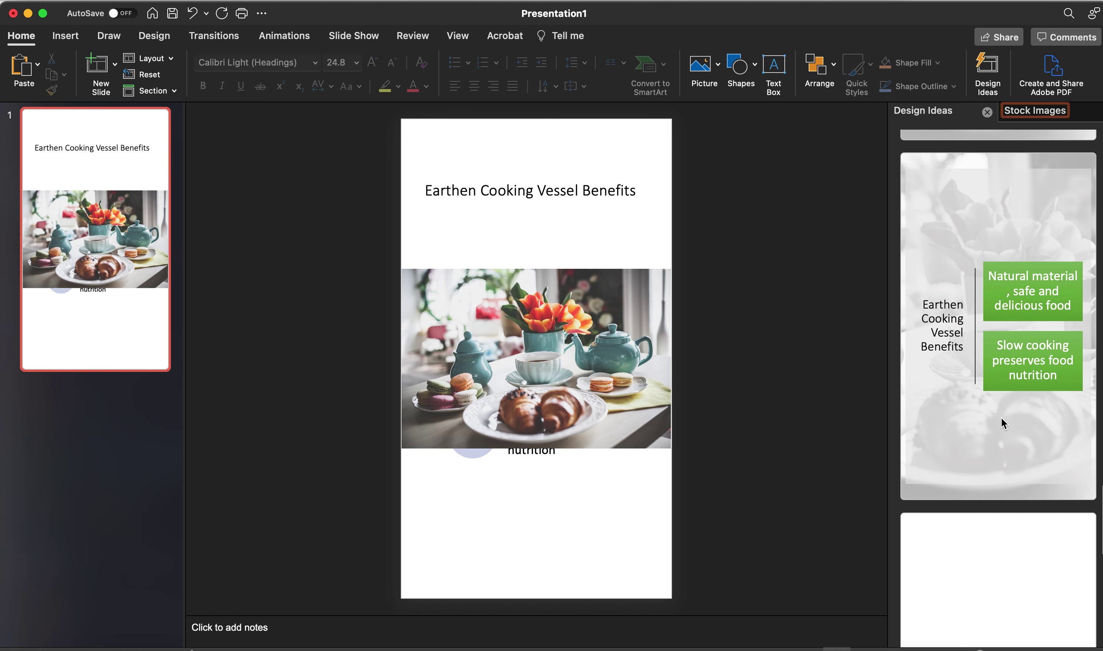
pyautogui.scroll(-5, 1001, 419)
pyautogui.scroll(-1, 1001, 419)
pyautogui.scroll(-3, 1001, 419)
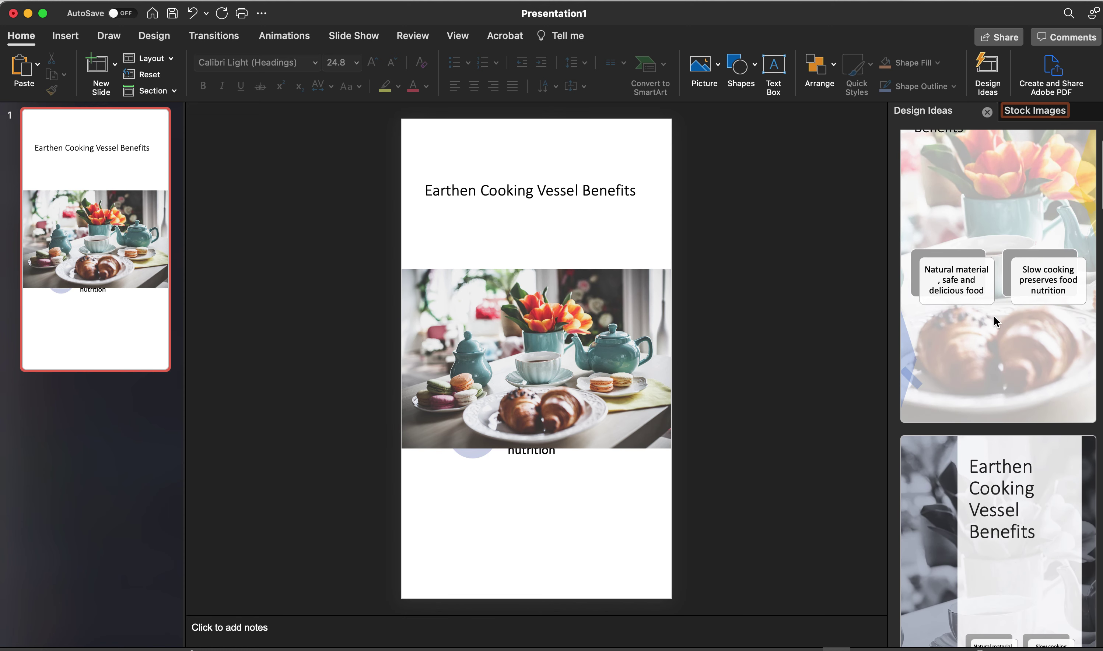
pyautogui.scroll(-3, 995, 326)
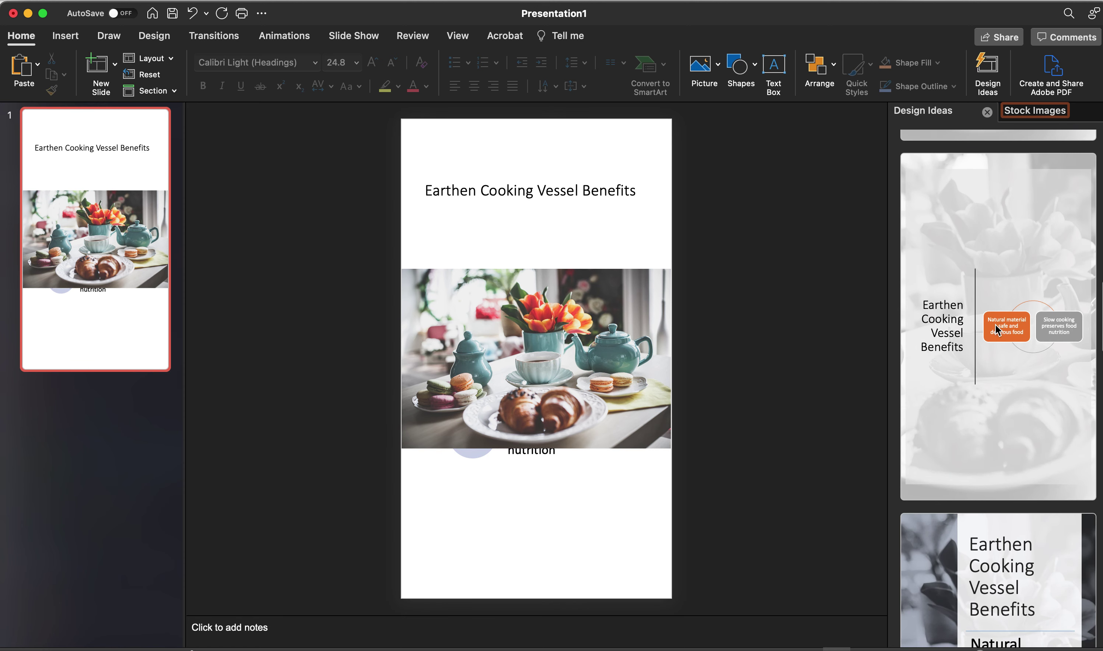
pyautogui.click(950, 382)
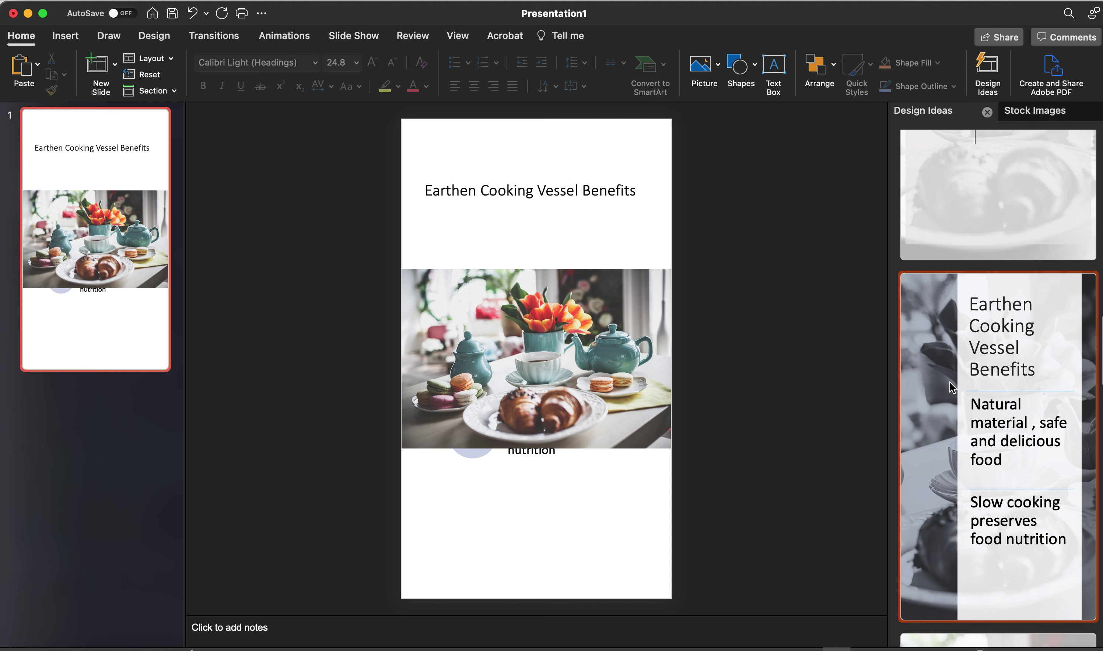